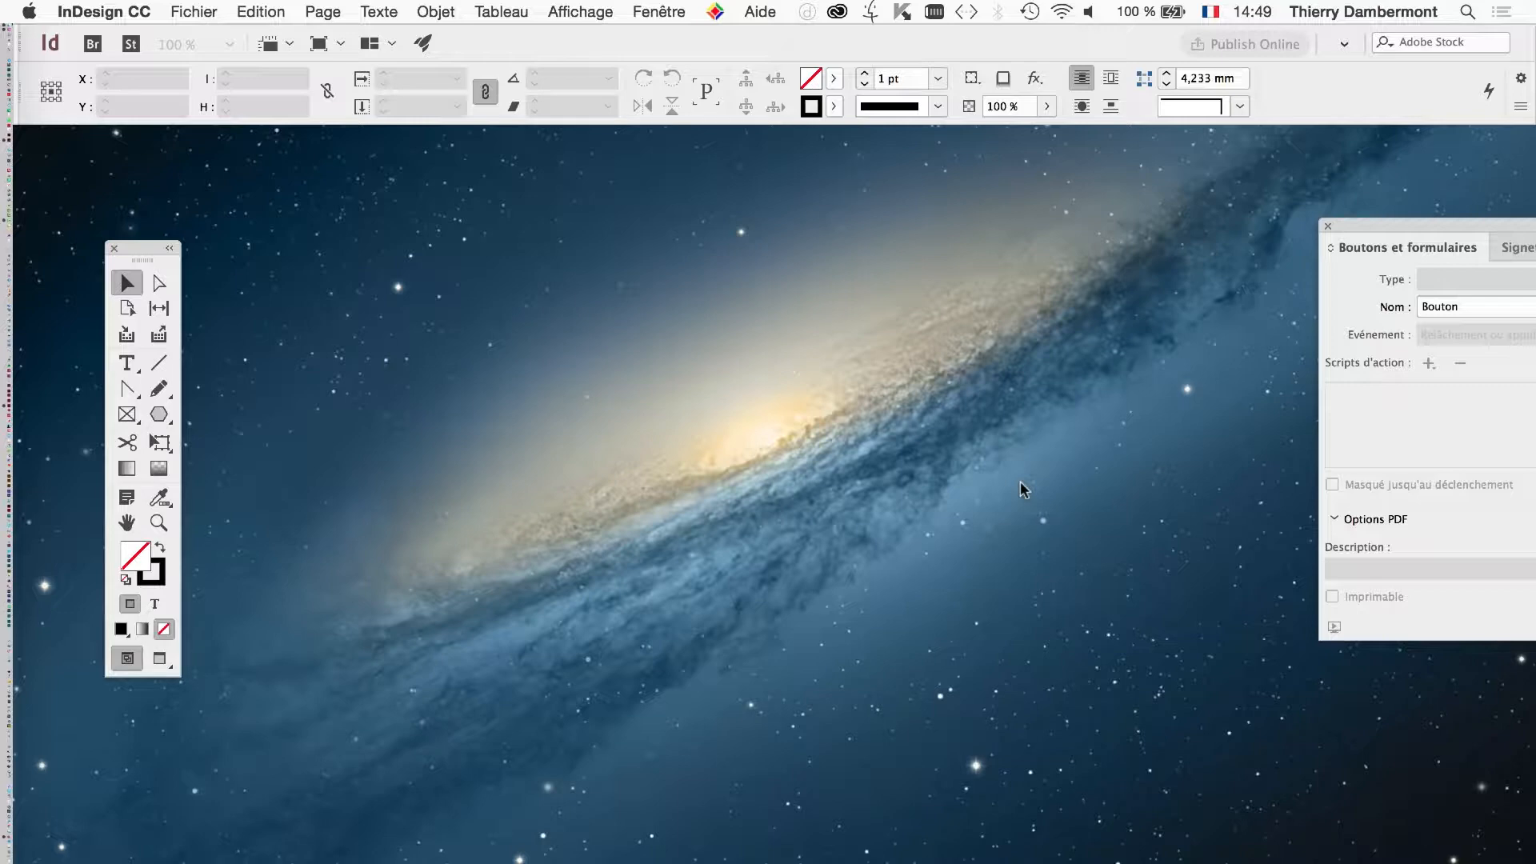
drag(140, 245, 106, 206)
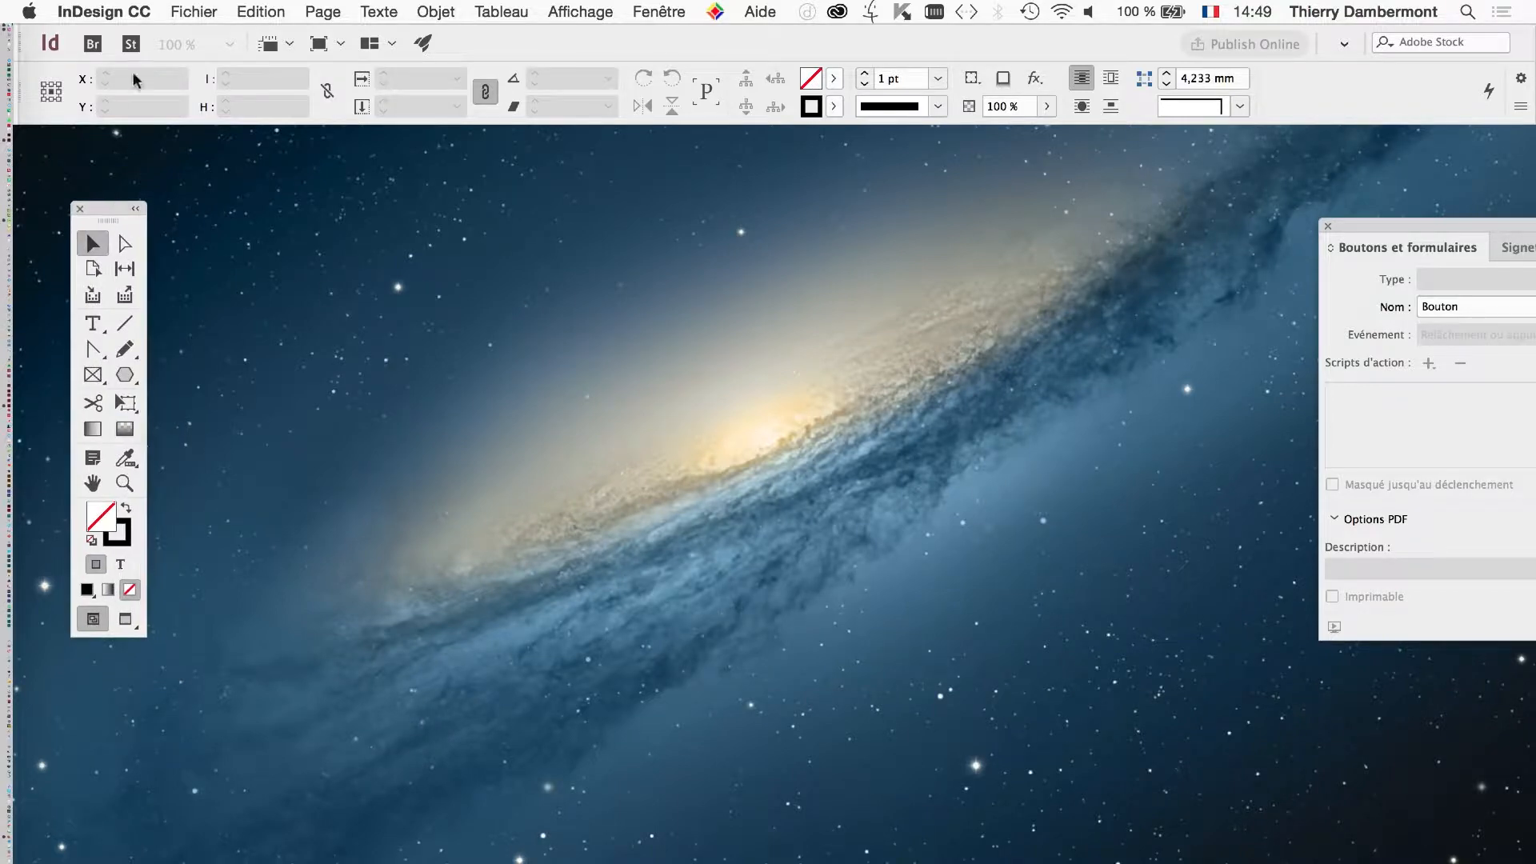
click(185, 9)
mouse_move(230, 98)
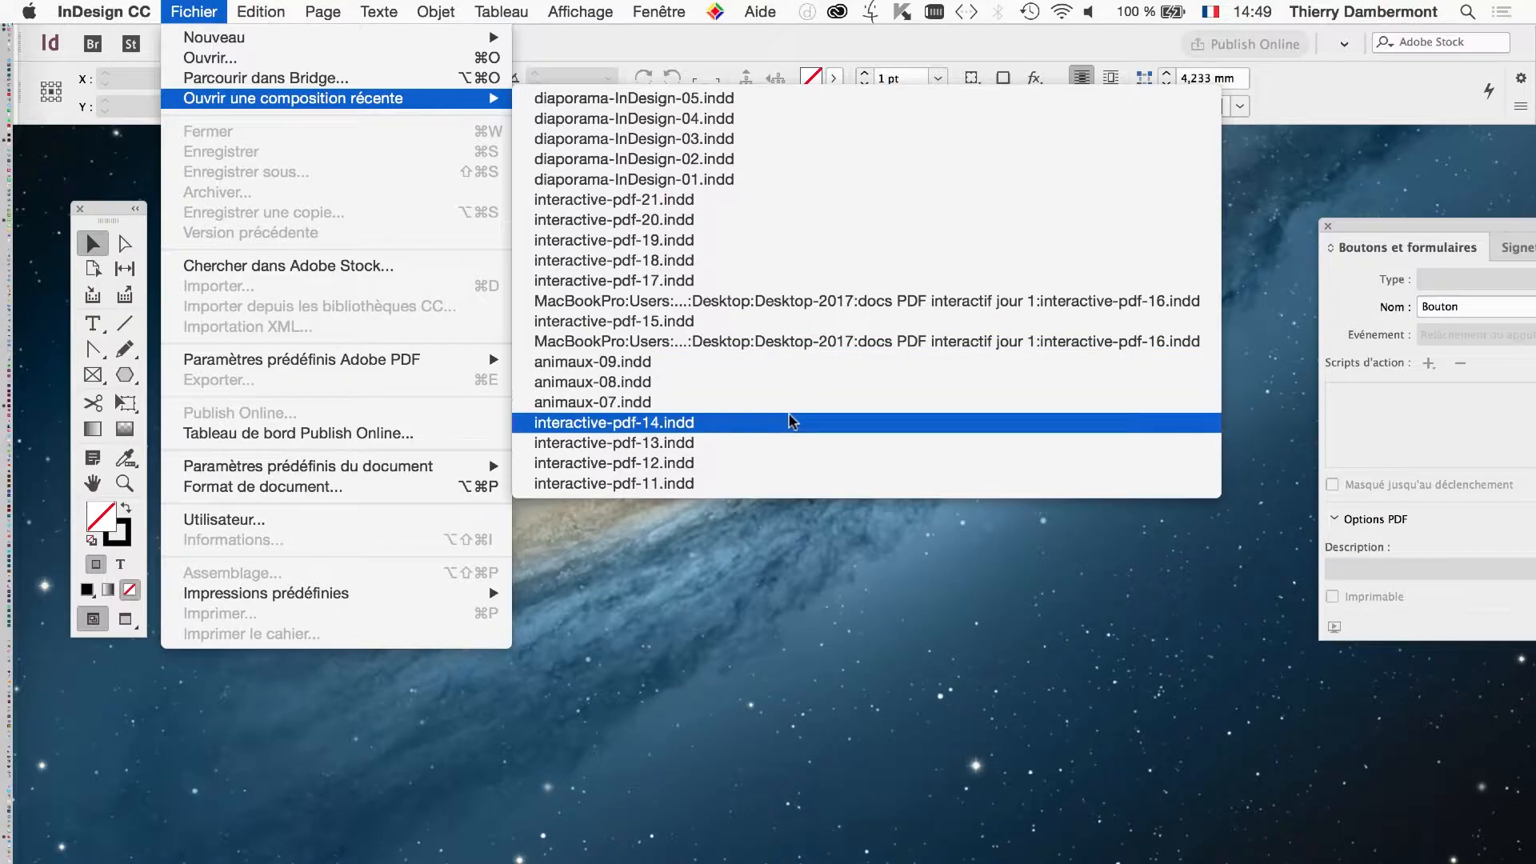
click(847, 676)
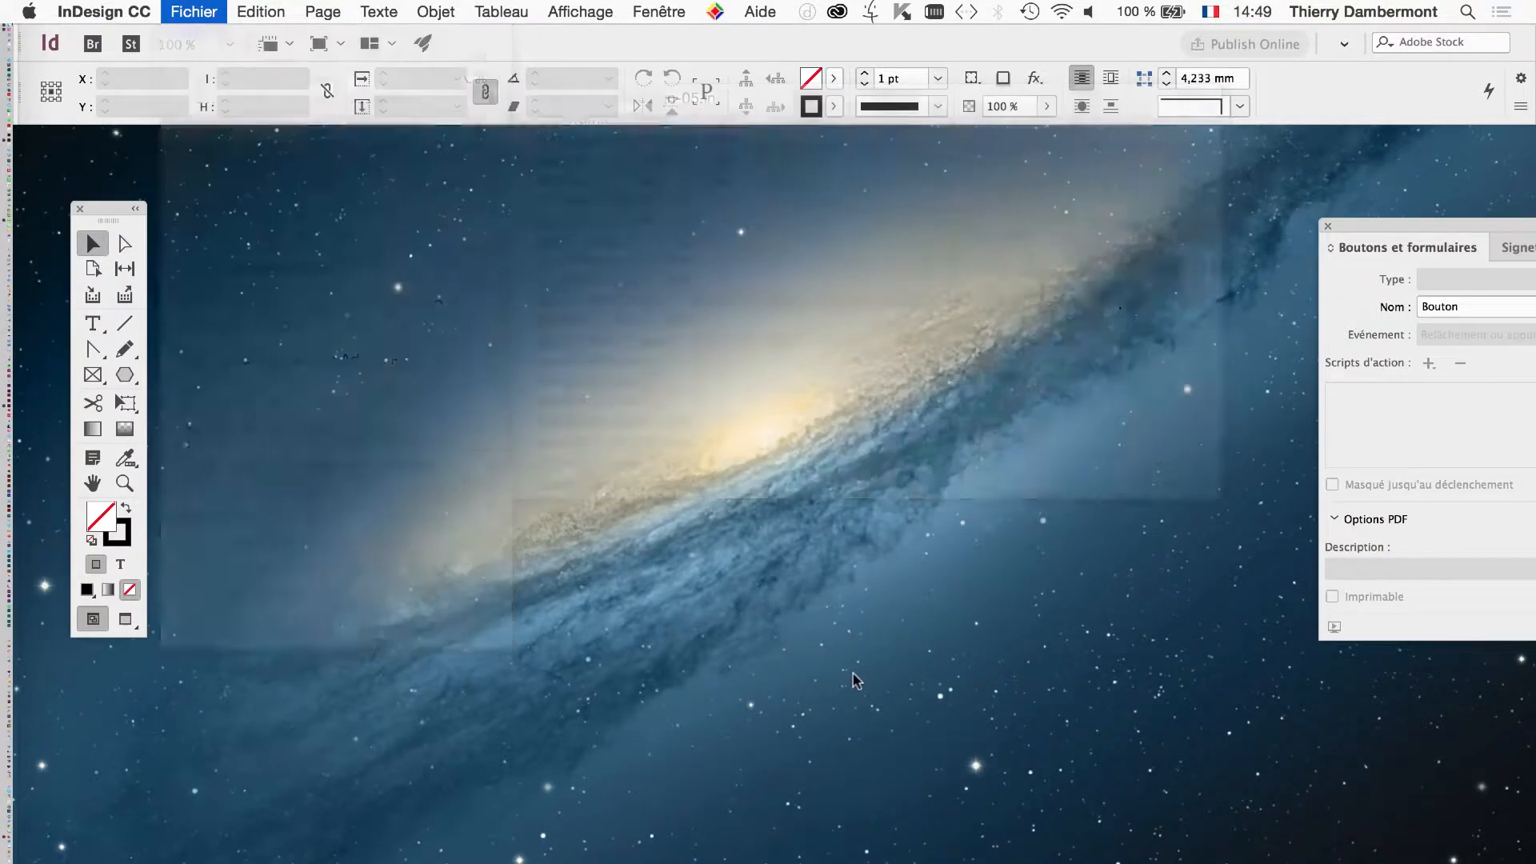
- Switch to the Finder, open a new window and enlarge it to show more file details
key(super+Tab)
key(super+Tab)
key(super+shift+Tab)
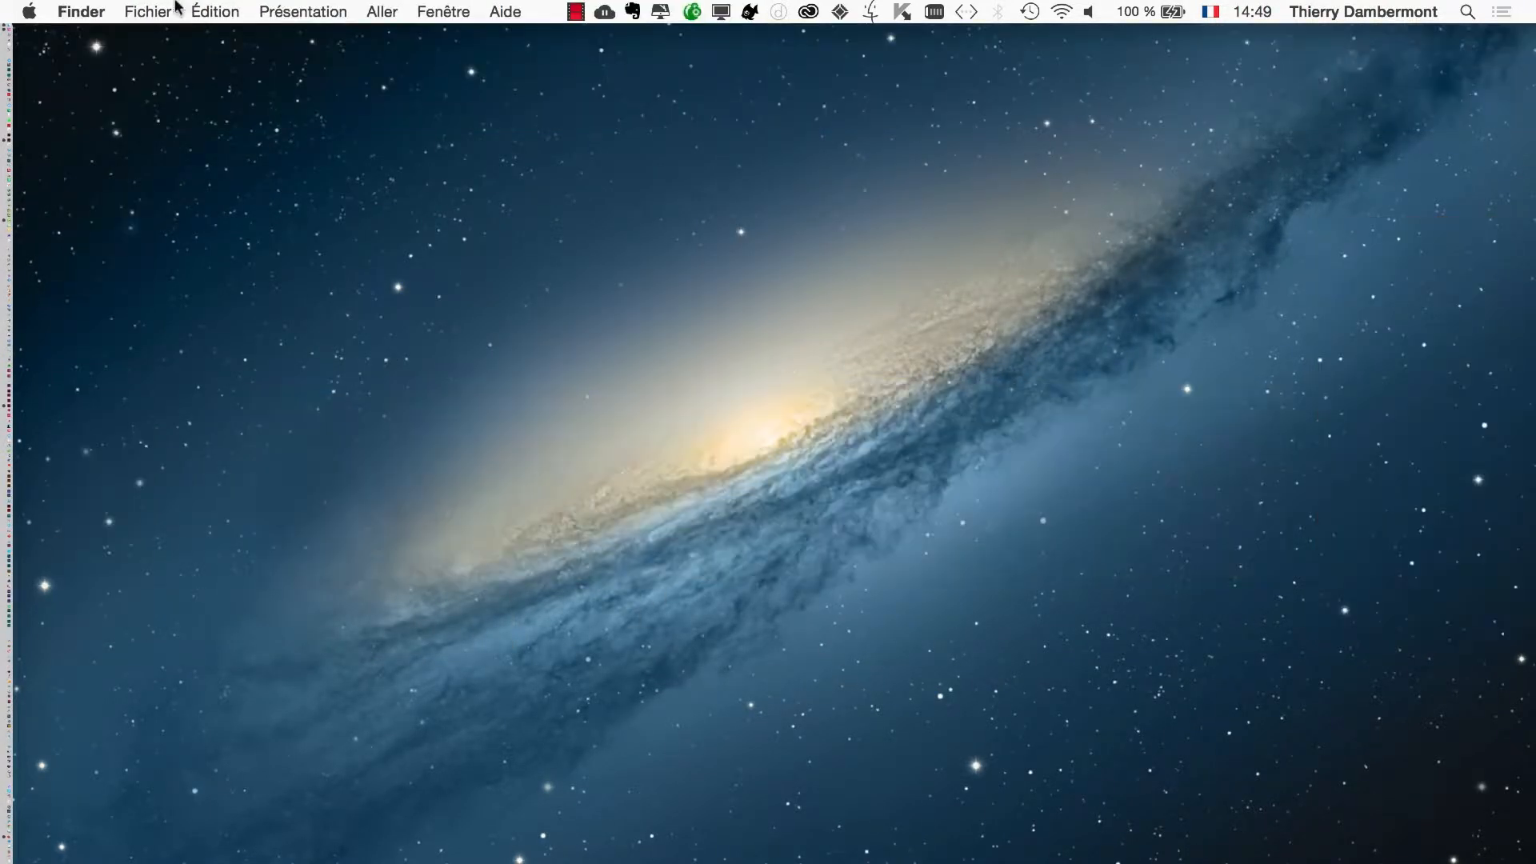
click(152, 12)
click(156, 37)
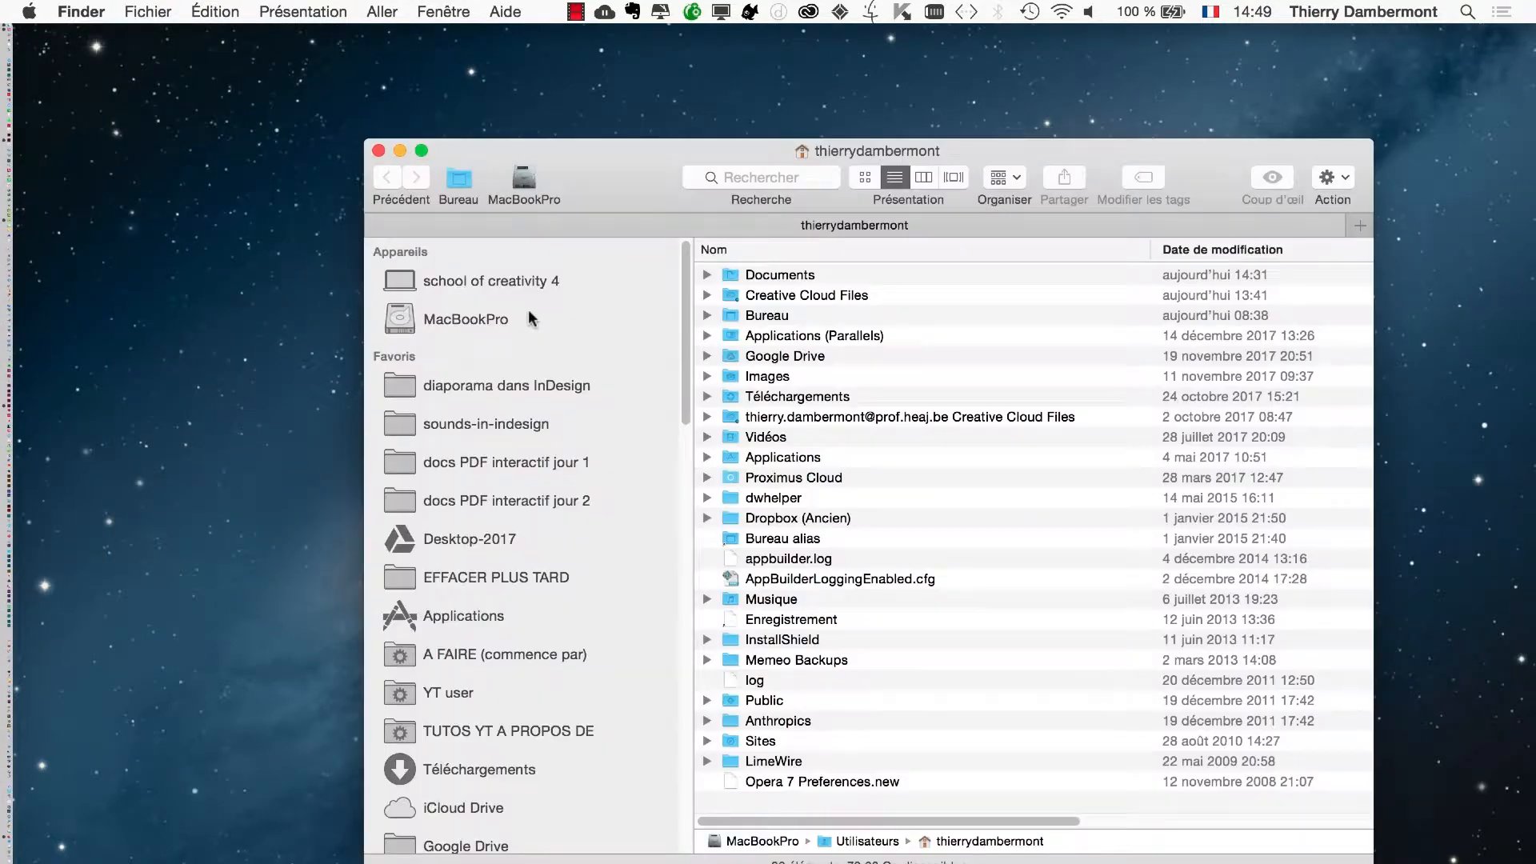
drag(574, 158, 333, 93)
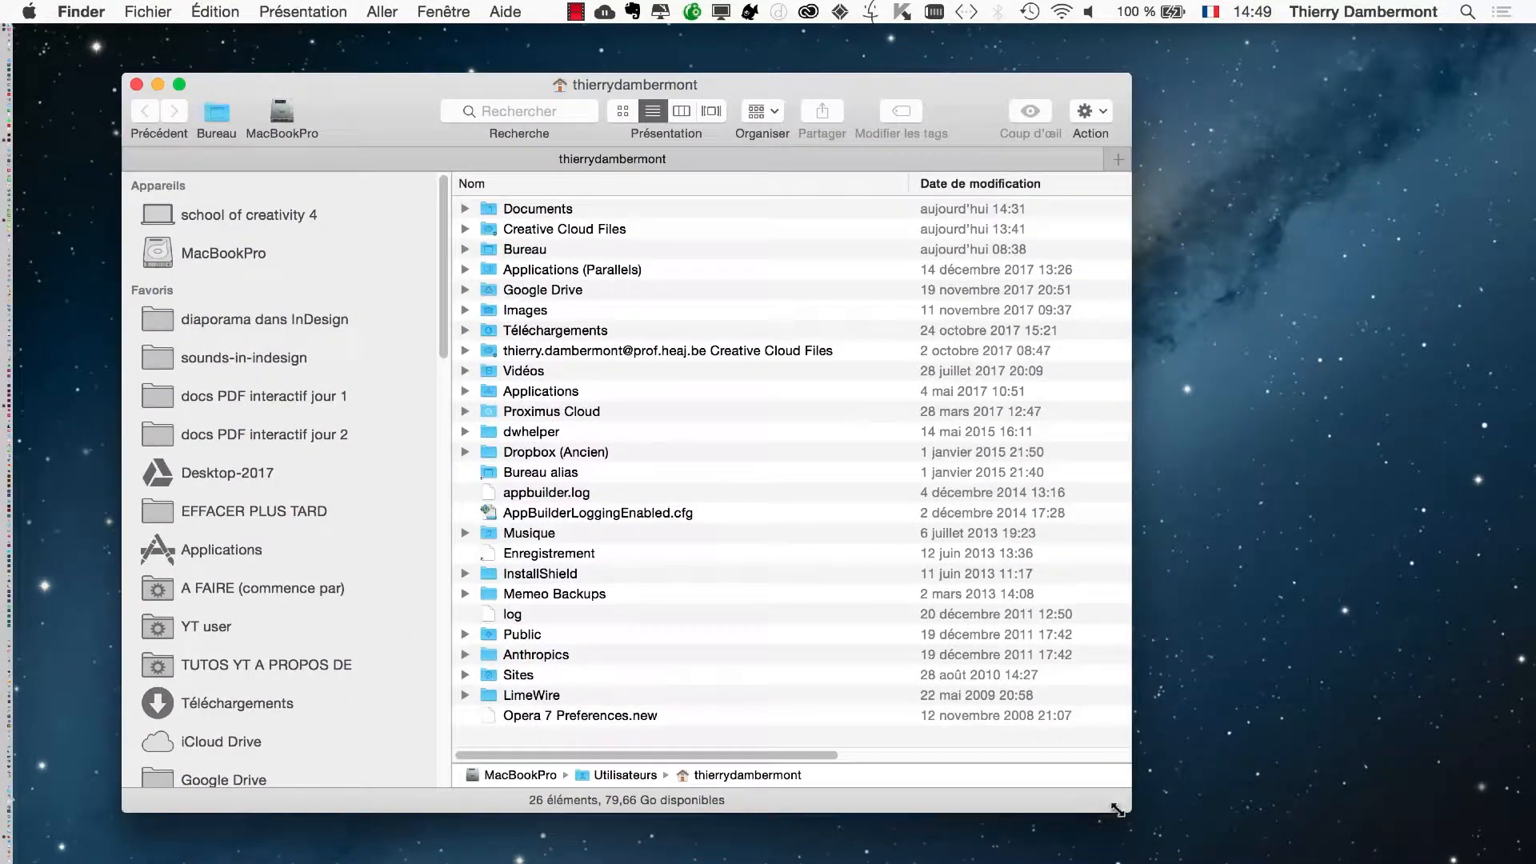
drag(1127, 829, 1398, 850)
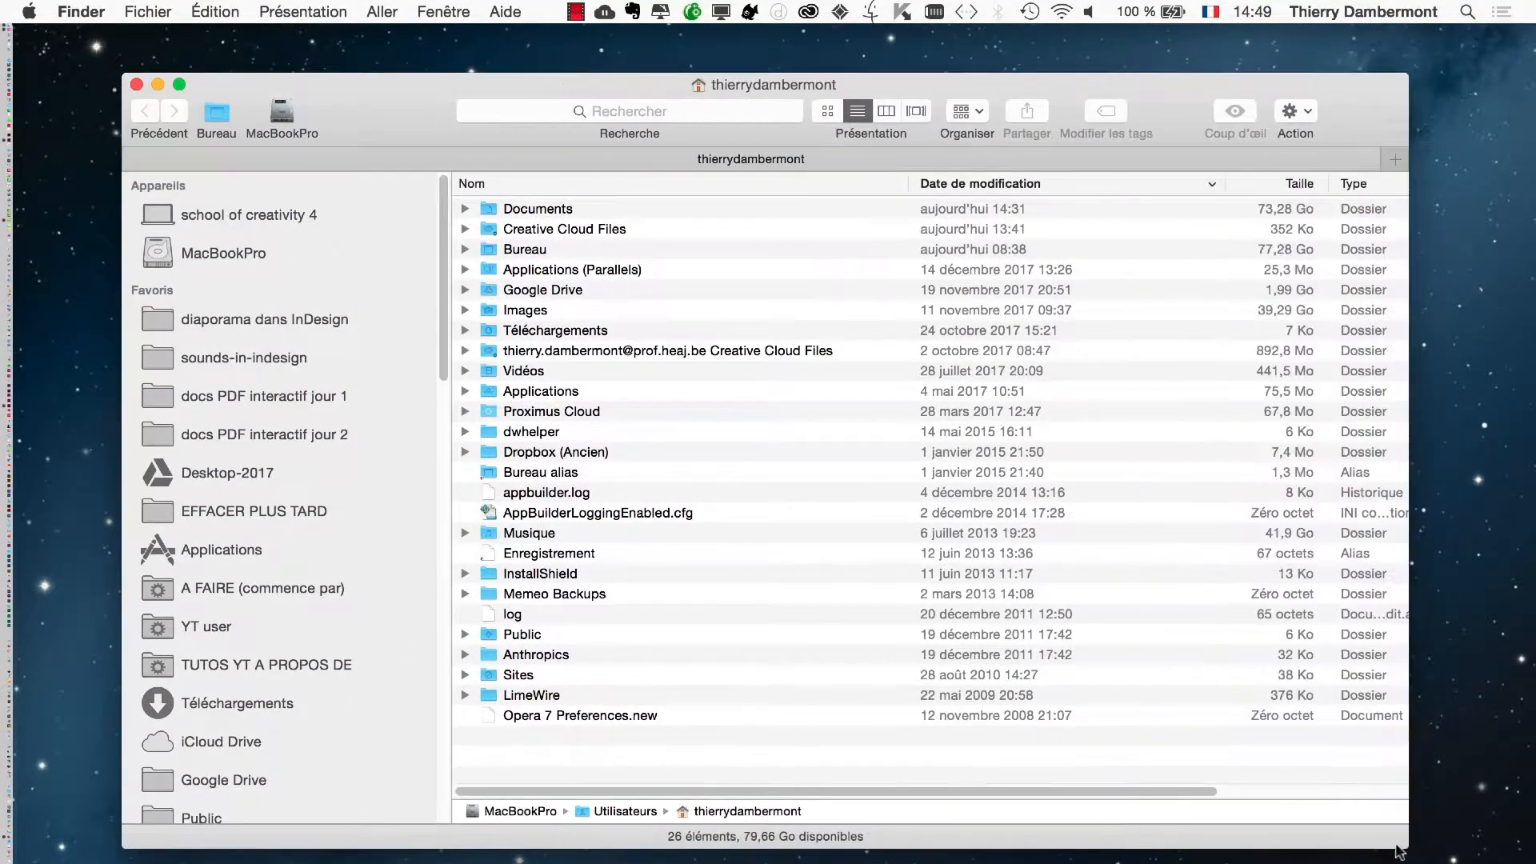
- Go to the folder "docs PDF interactif jour 1" and sort its files by name in ascending order
click(203, 319)
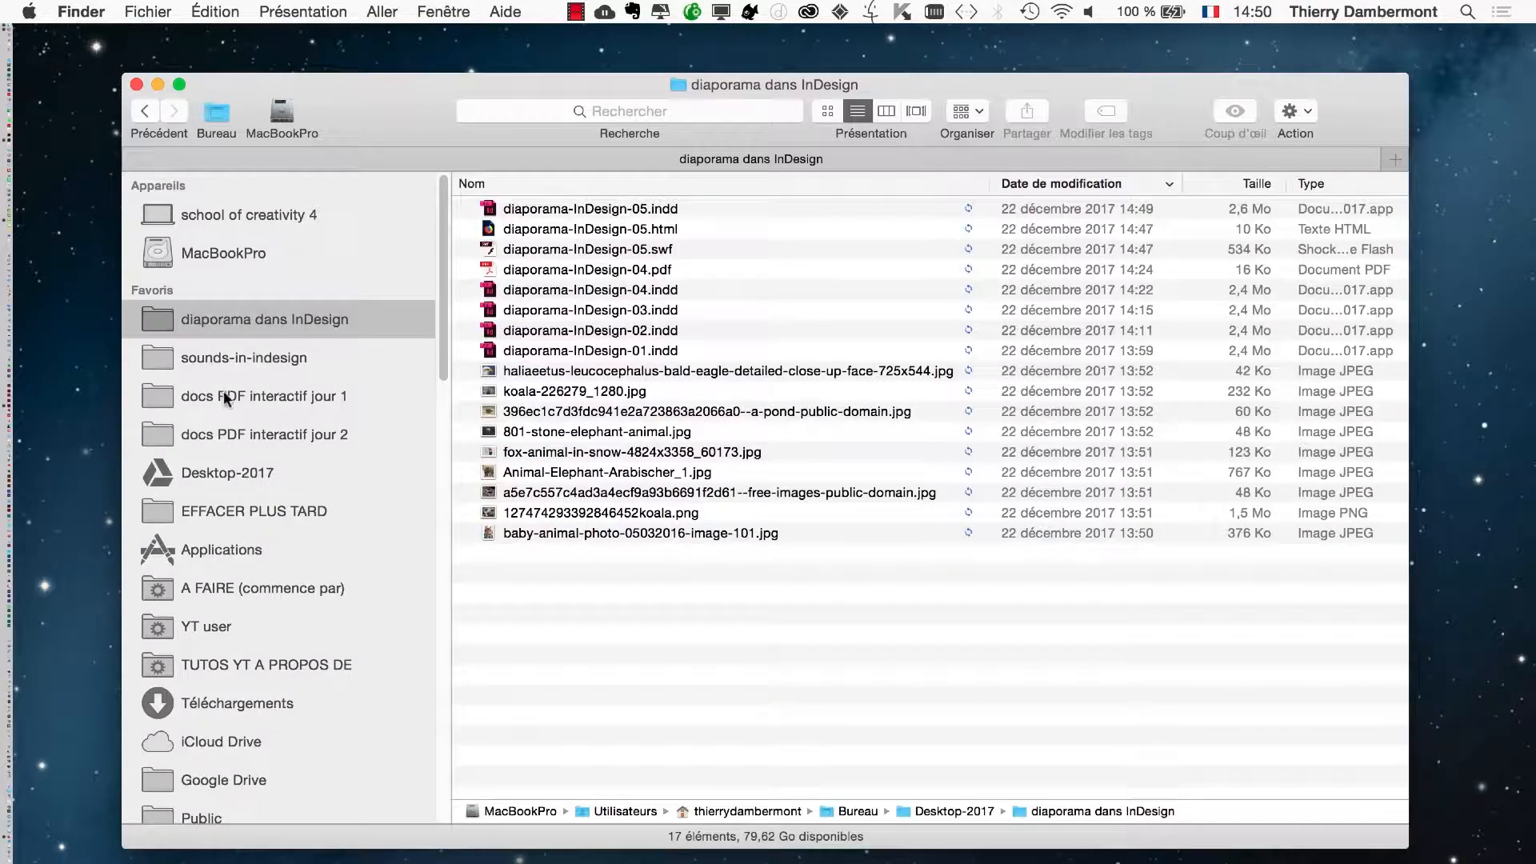
click(225, 397)
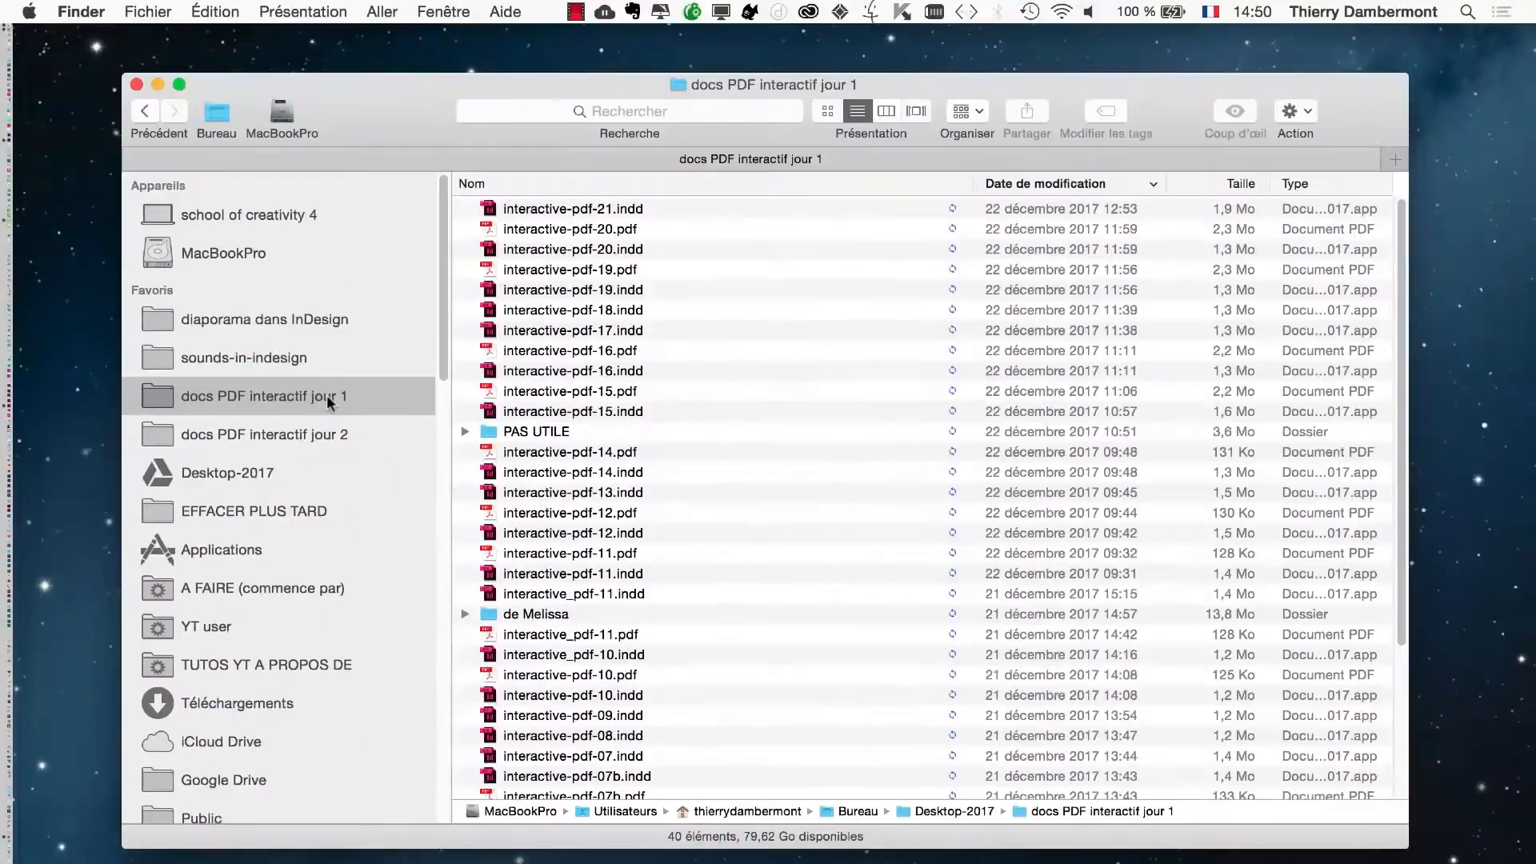
click(482, 184)
scroll(671, 584, down, 5)
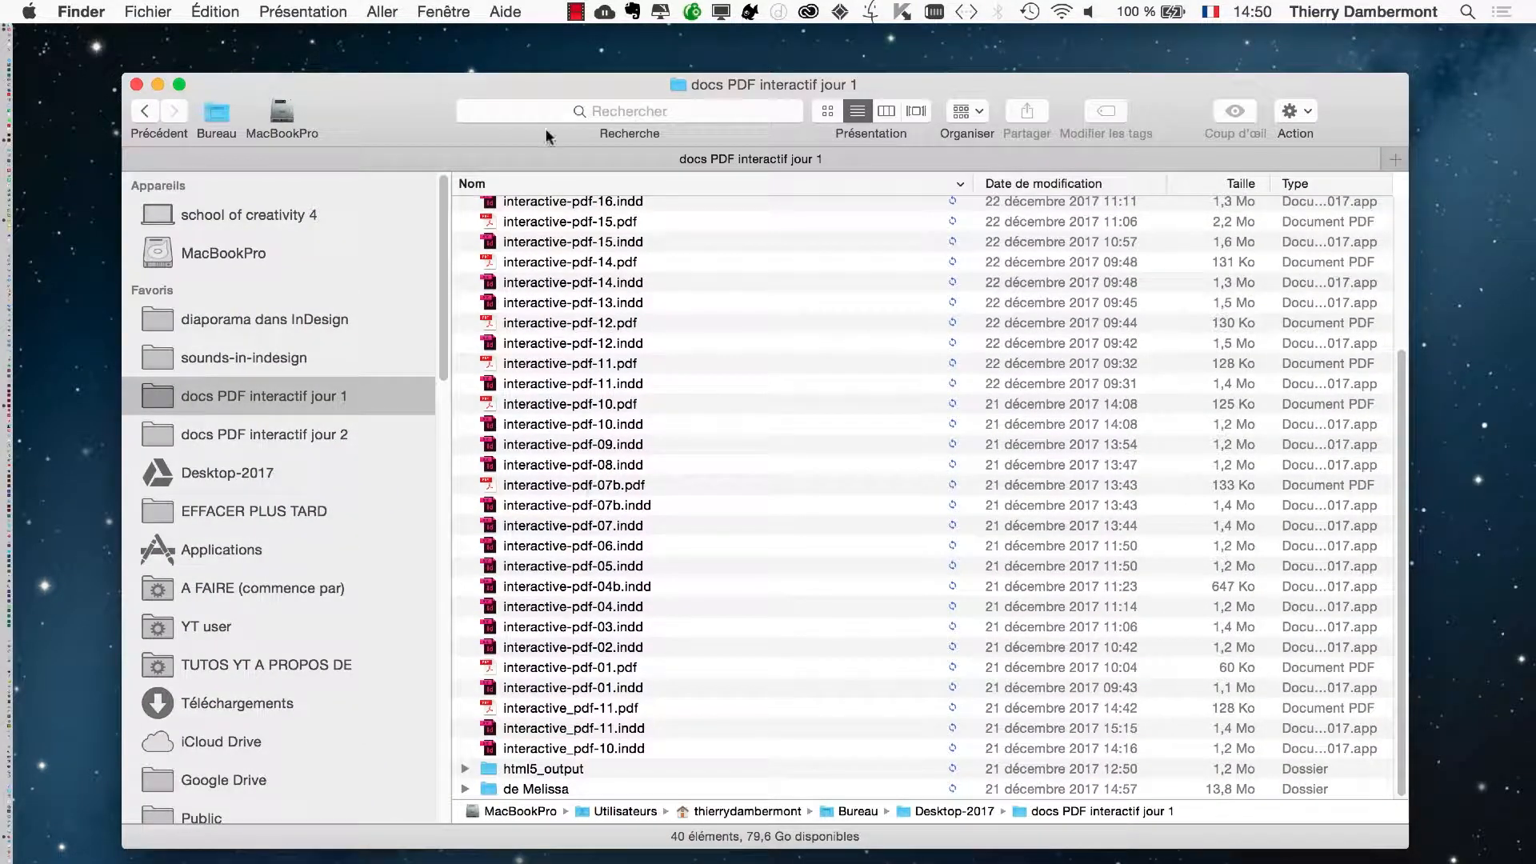
click(472, 184)
scroll(616, 720, down, 5)
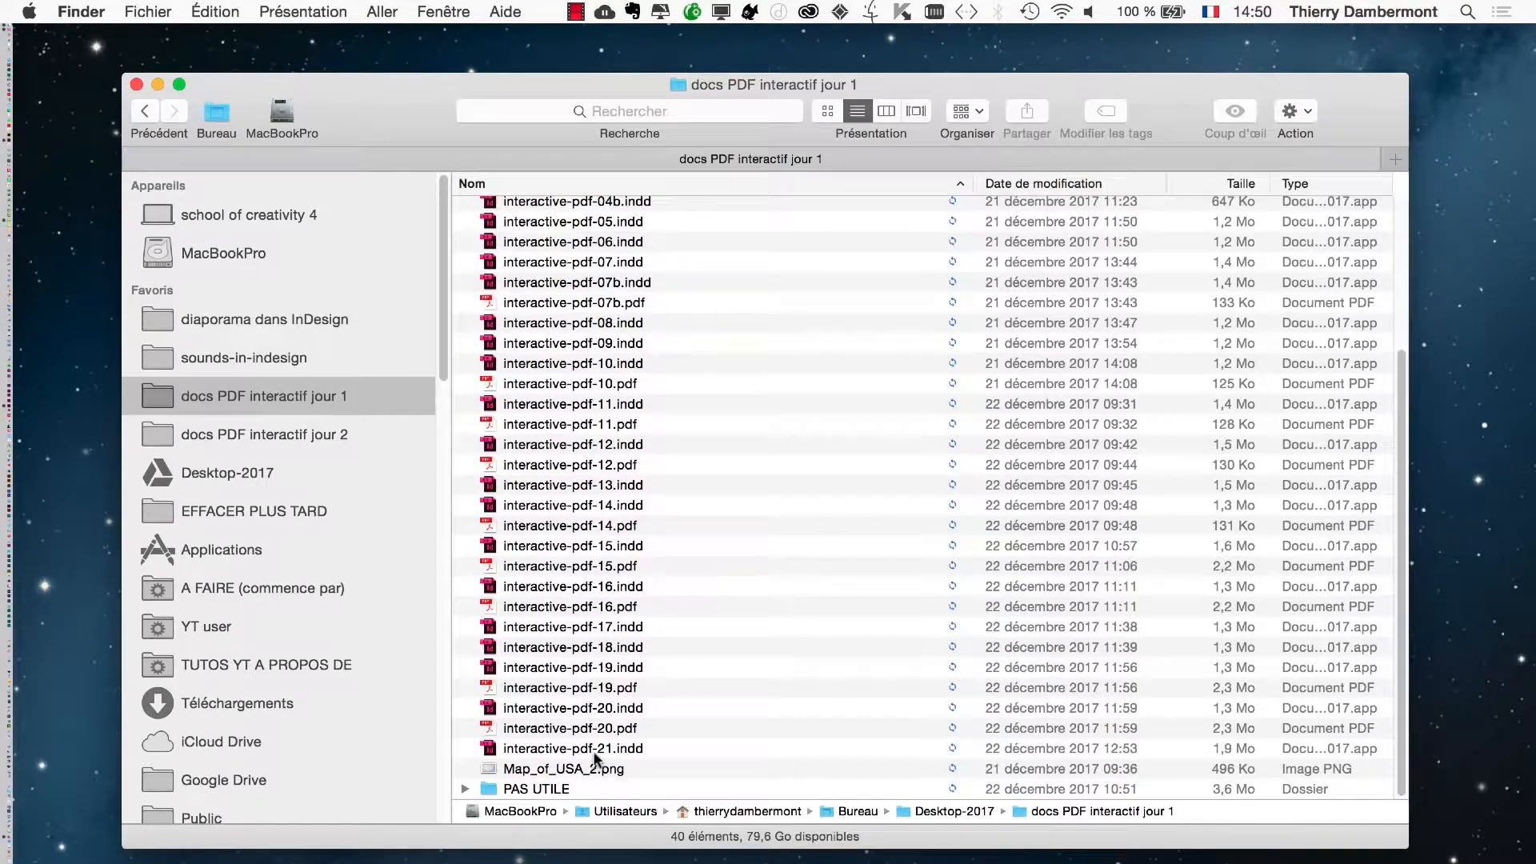
- Open interactive-pdf-21.indd in InDesign and display the document at 50%
click(704, 747)
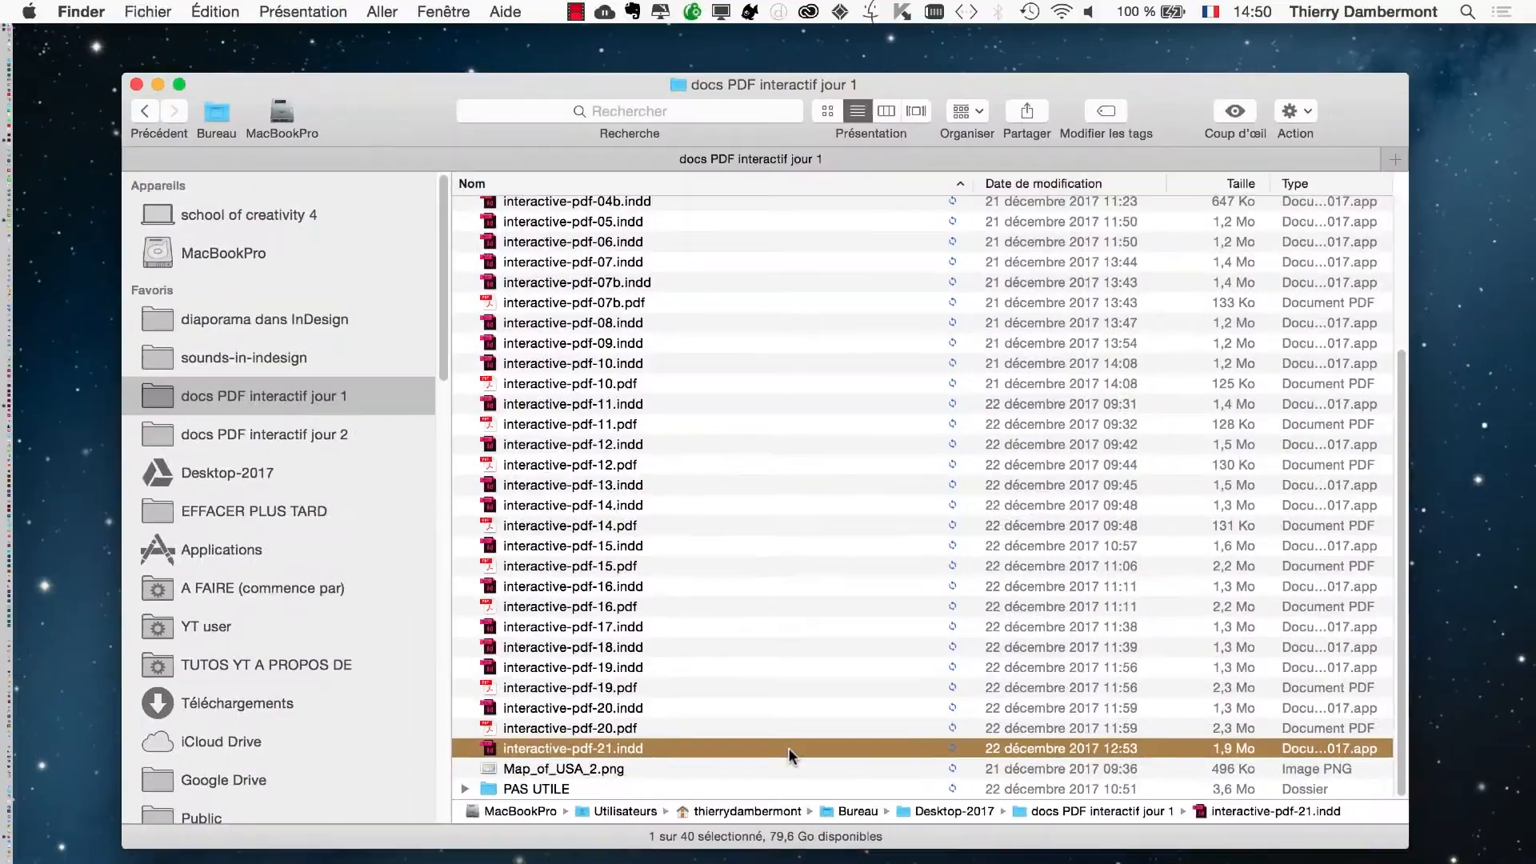
double_click(764, 747)
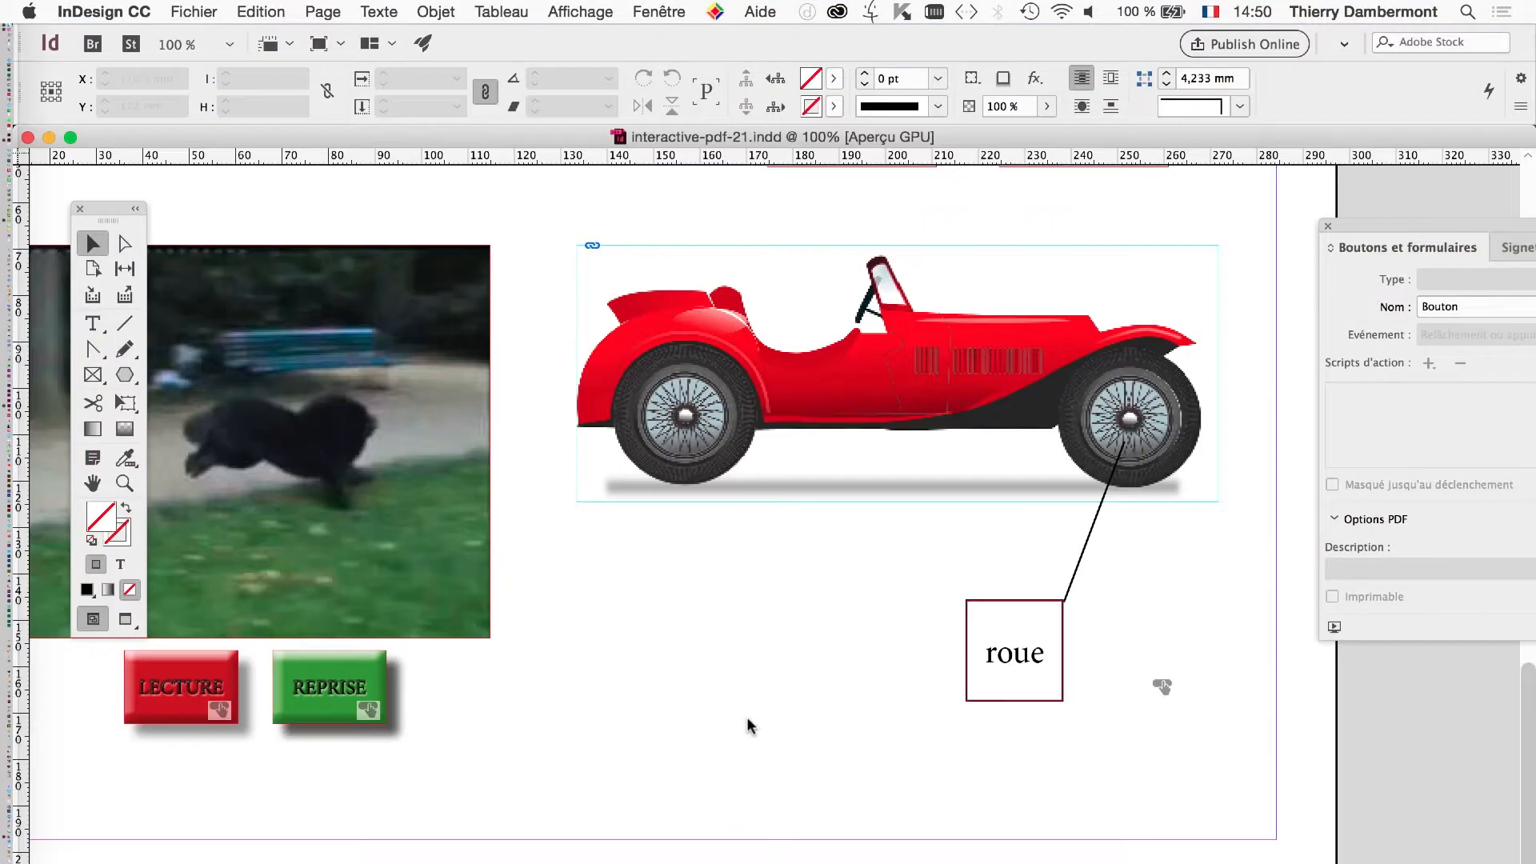
key(super+minus)
key(super+minus)
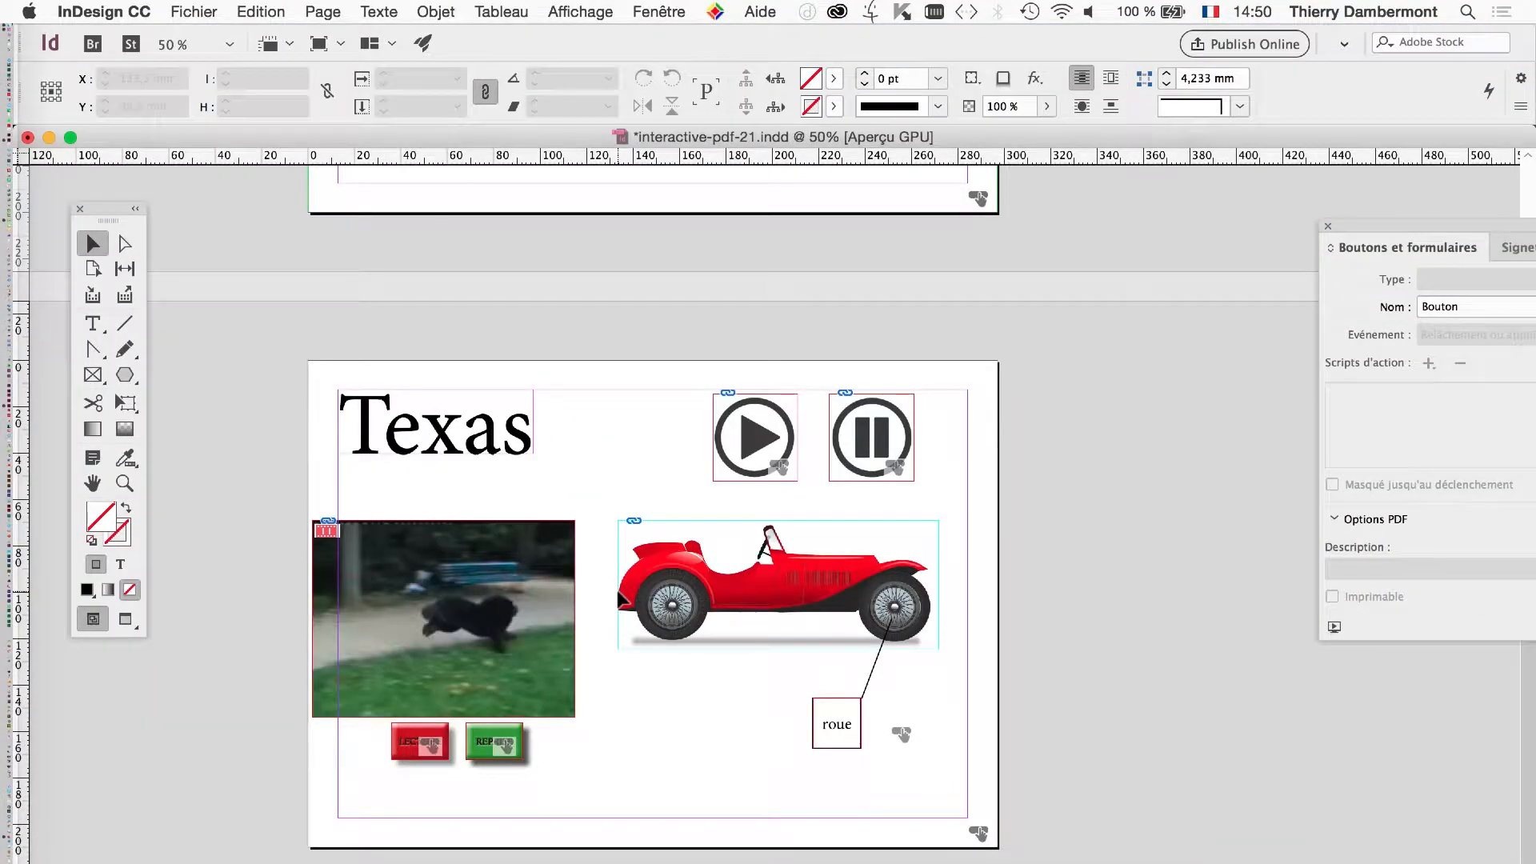
scroll(618, 599, up, 2)
scroll(617, 602, down, 2)
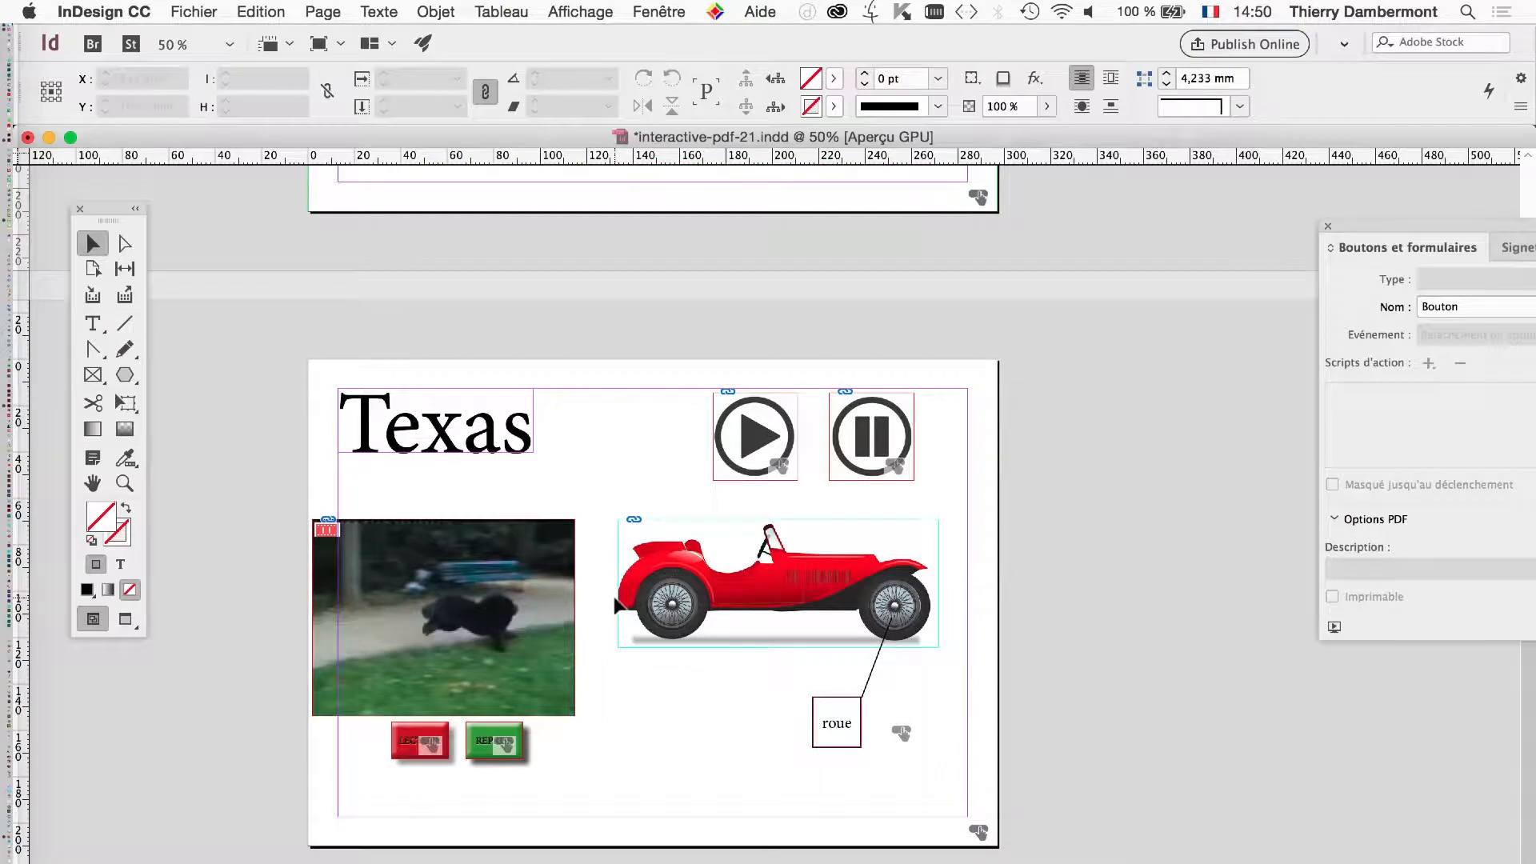
- Add a third page based on the A-Gabarit master after page 2
click(660, 9)
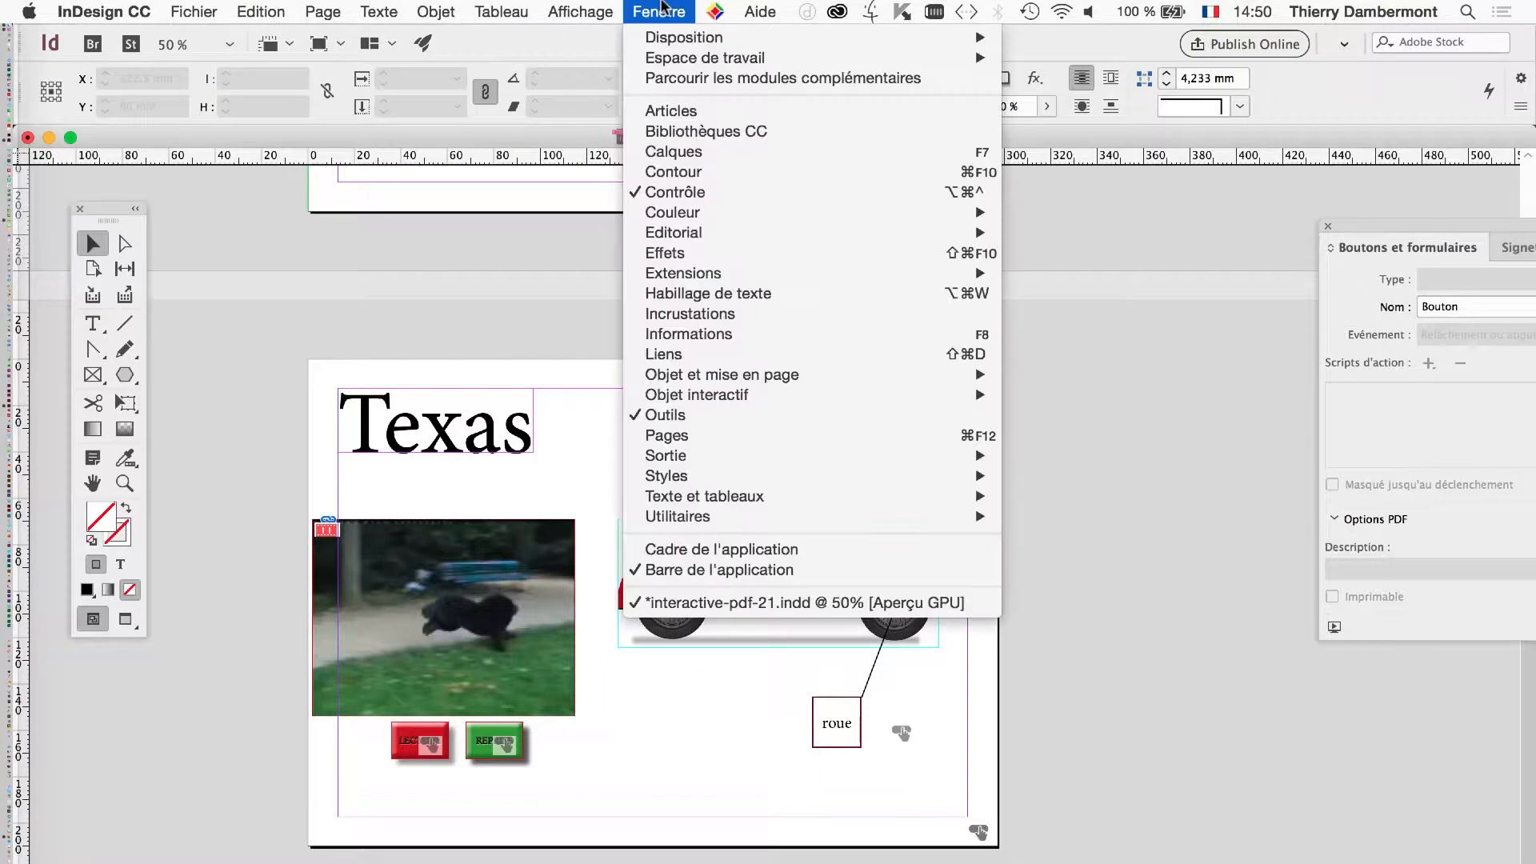
mouse_move(742, 392)
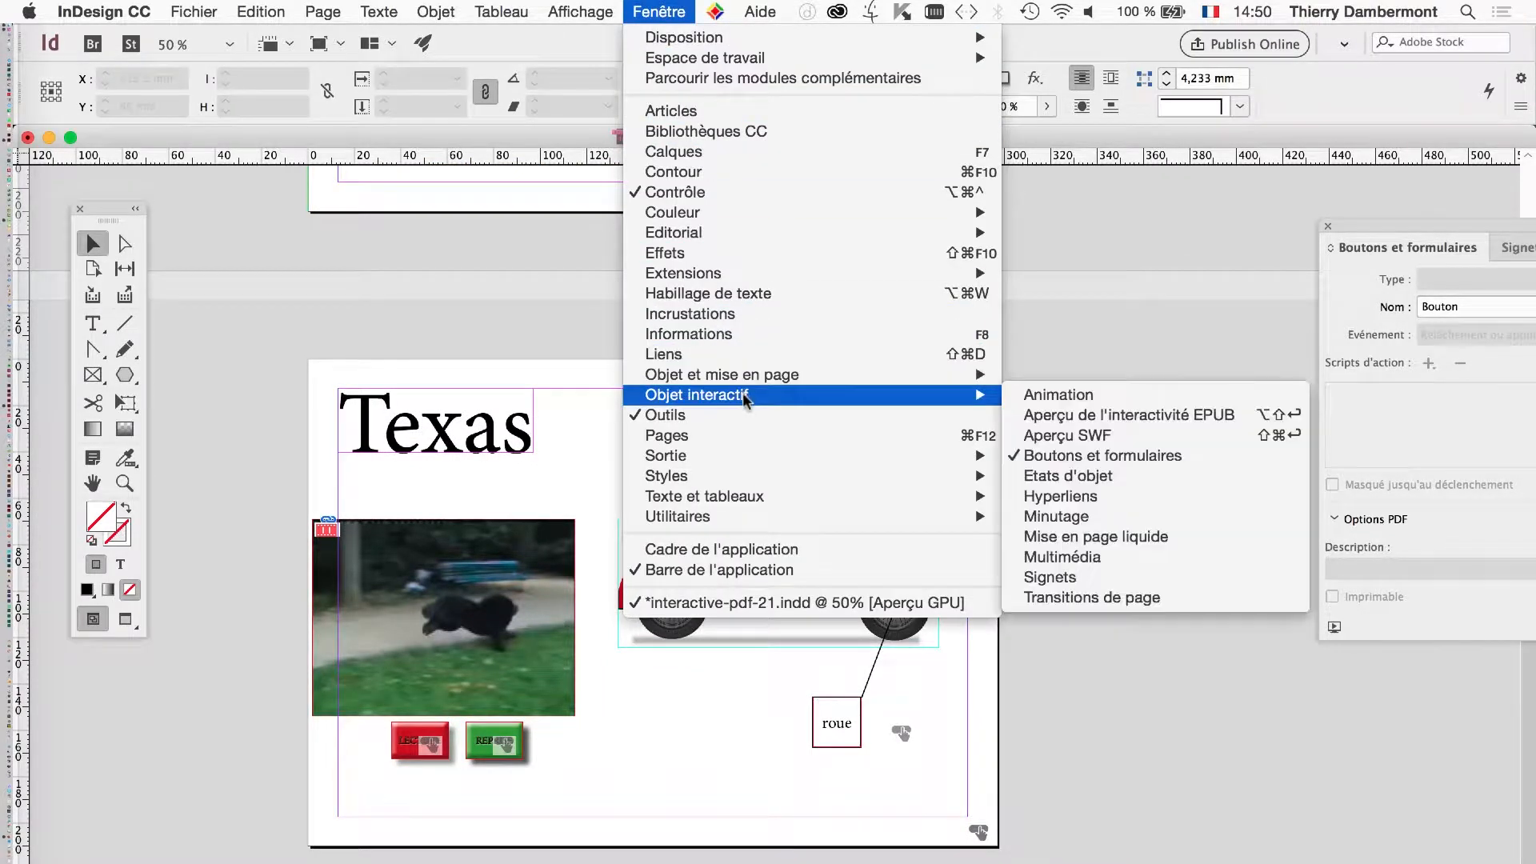
click(729, 442)
drag(1274, 299, 923, 227)
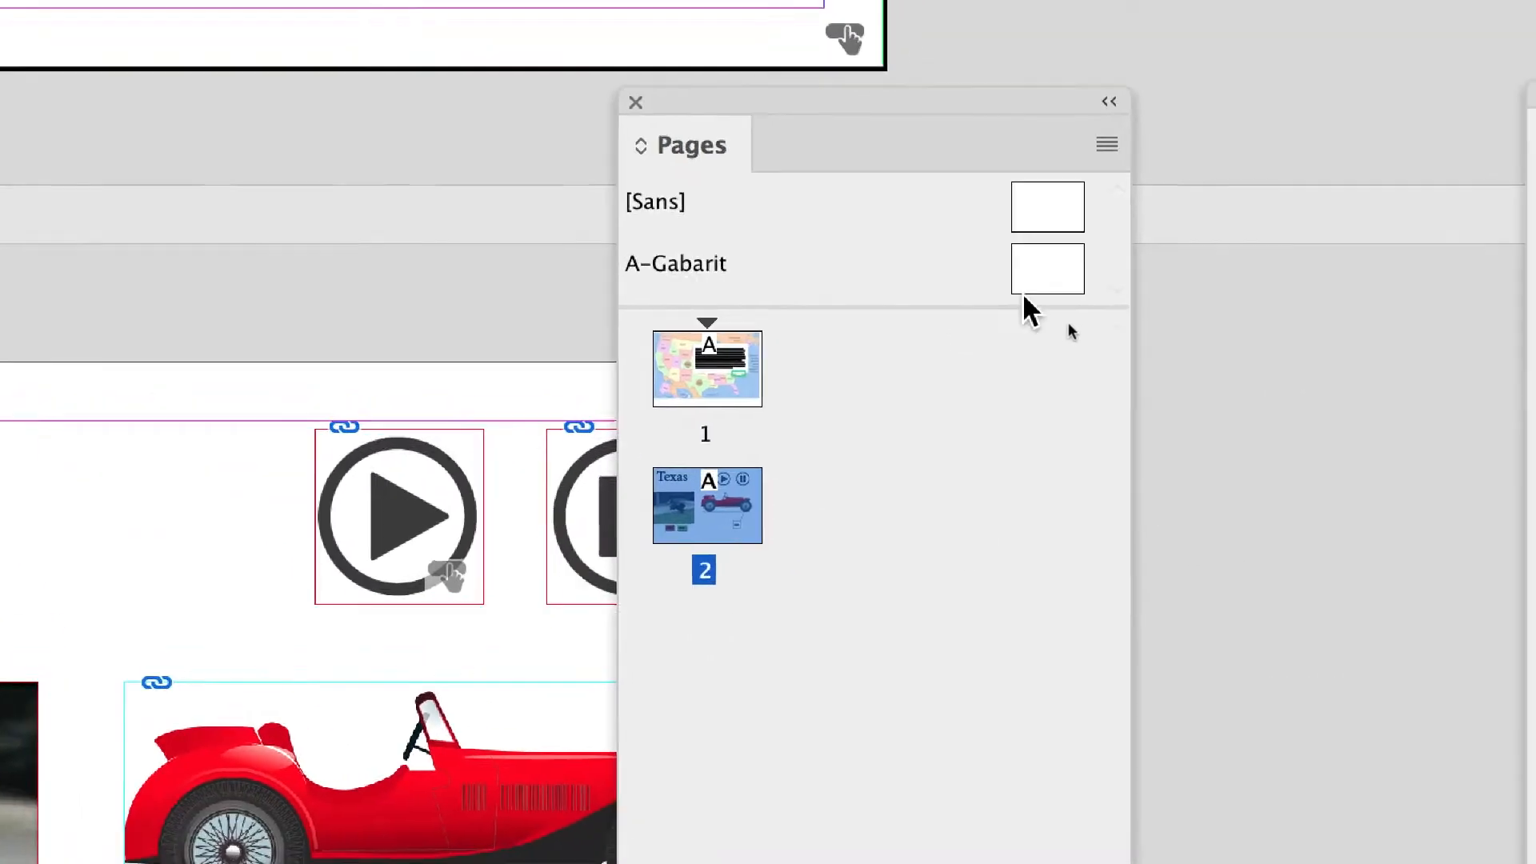
drag(1072, 322, 738, 616)
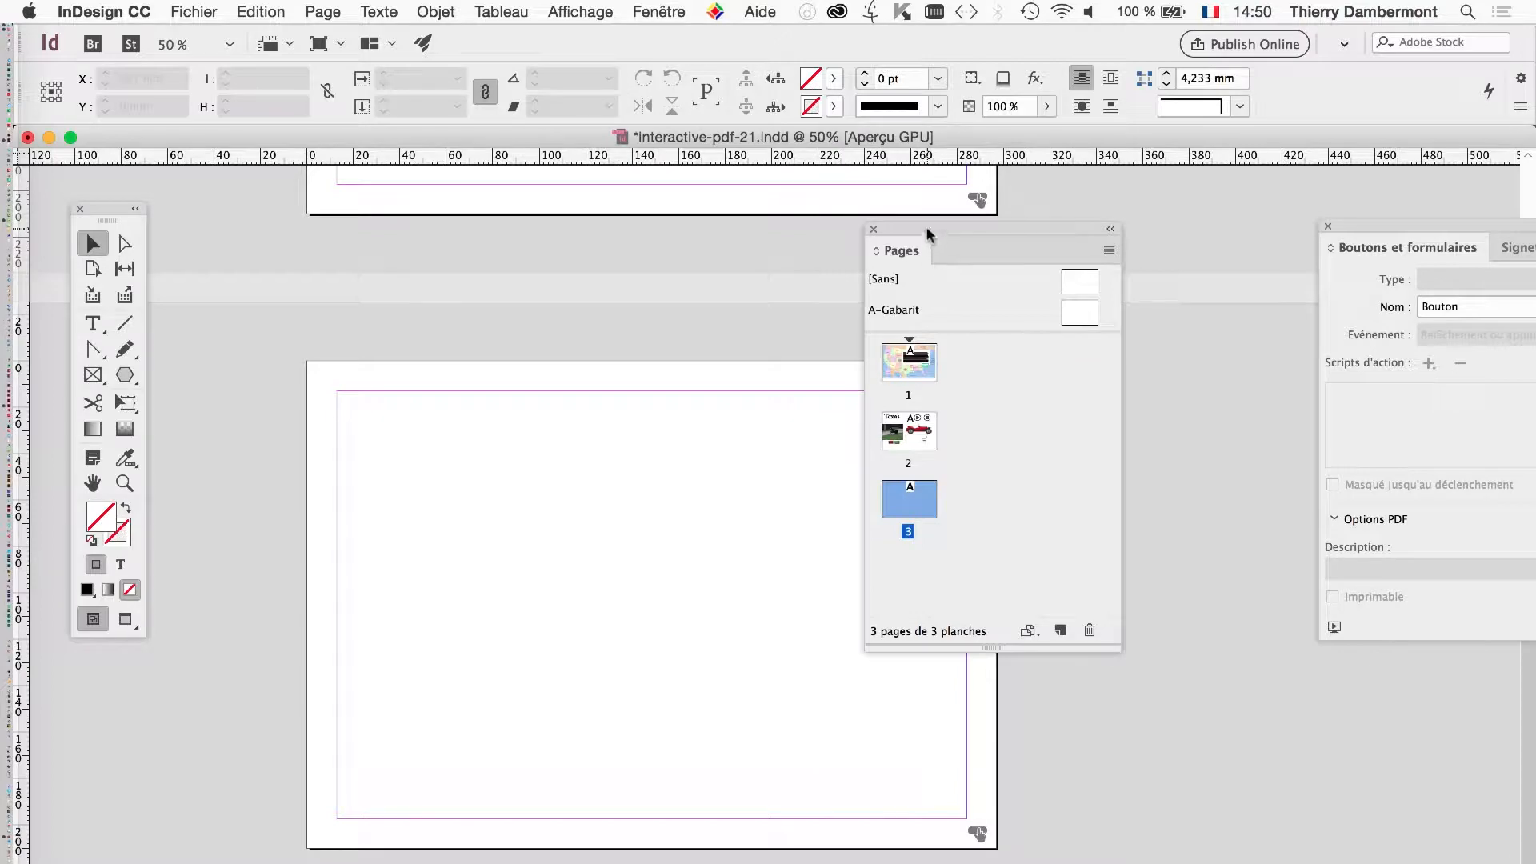
drag(924, 225, 1102, 243)
- Import diaporama-InDesign-05.swf onto page 3 and position it across the page's lower edge
click(193, 11)
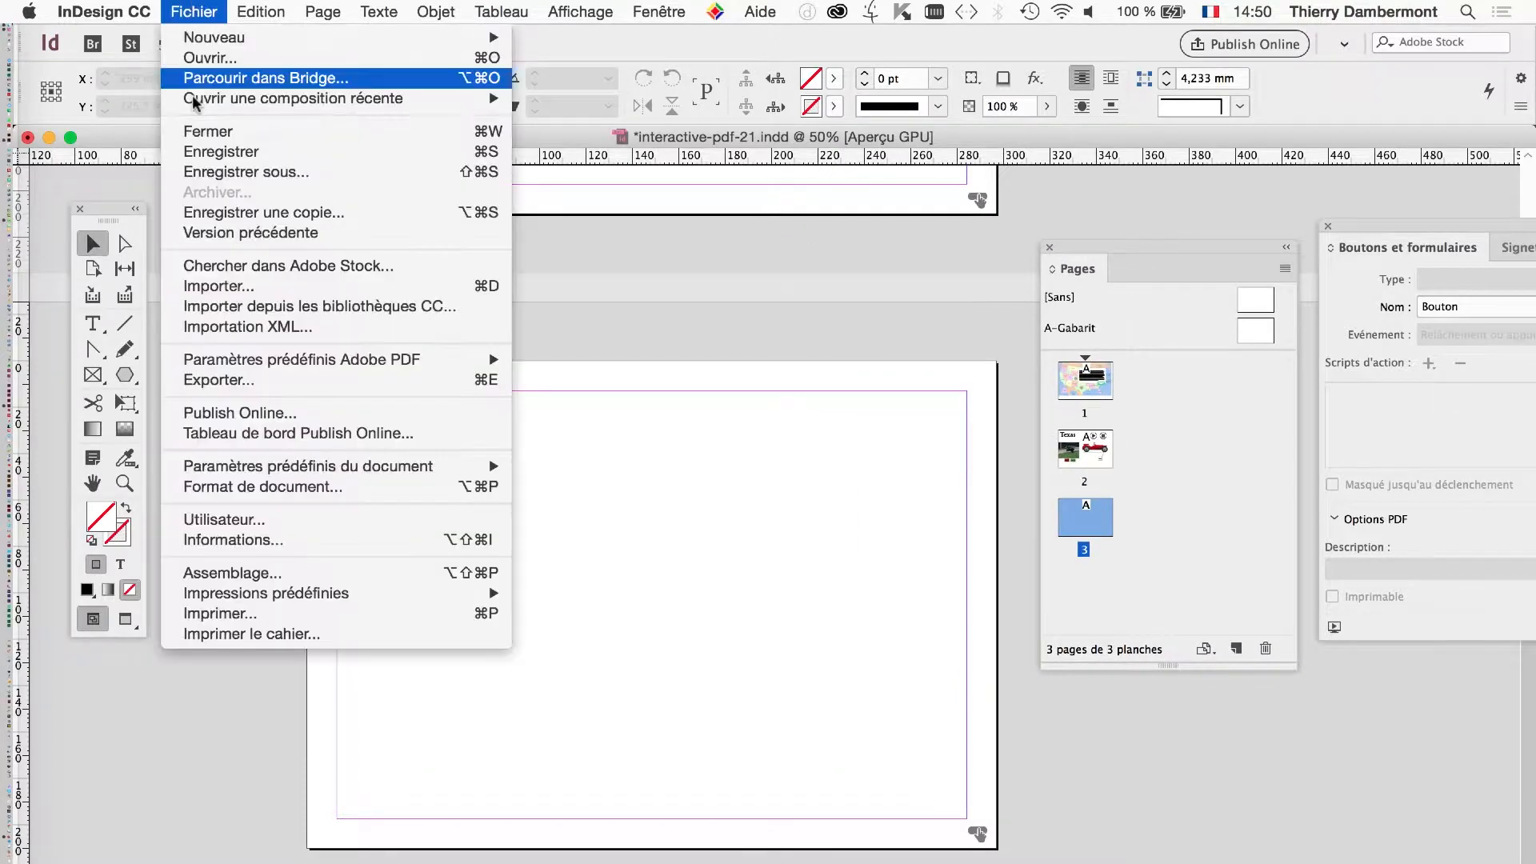
click(247, 286)
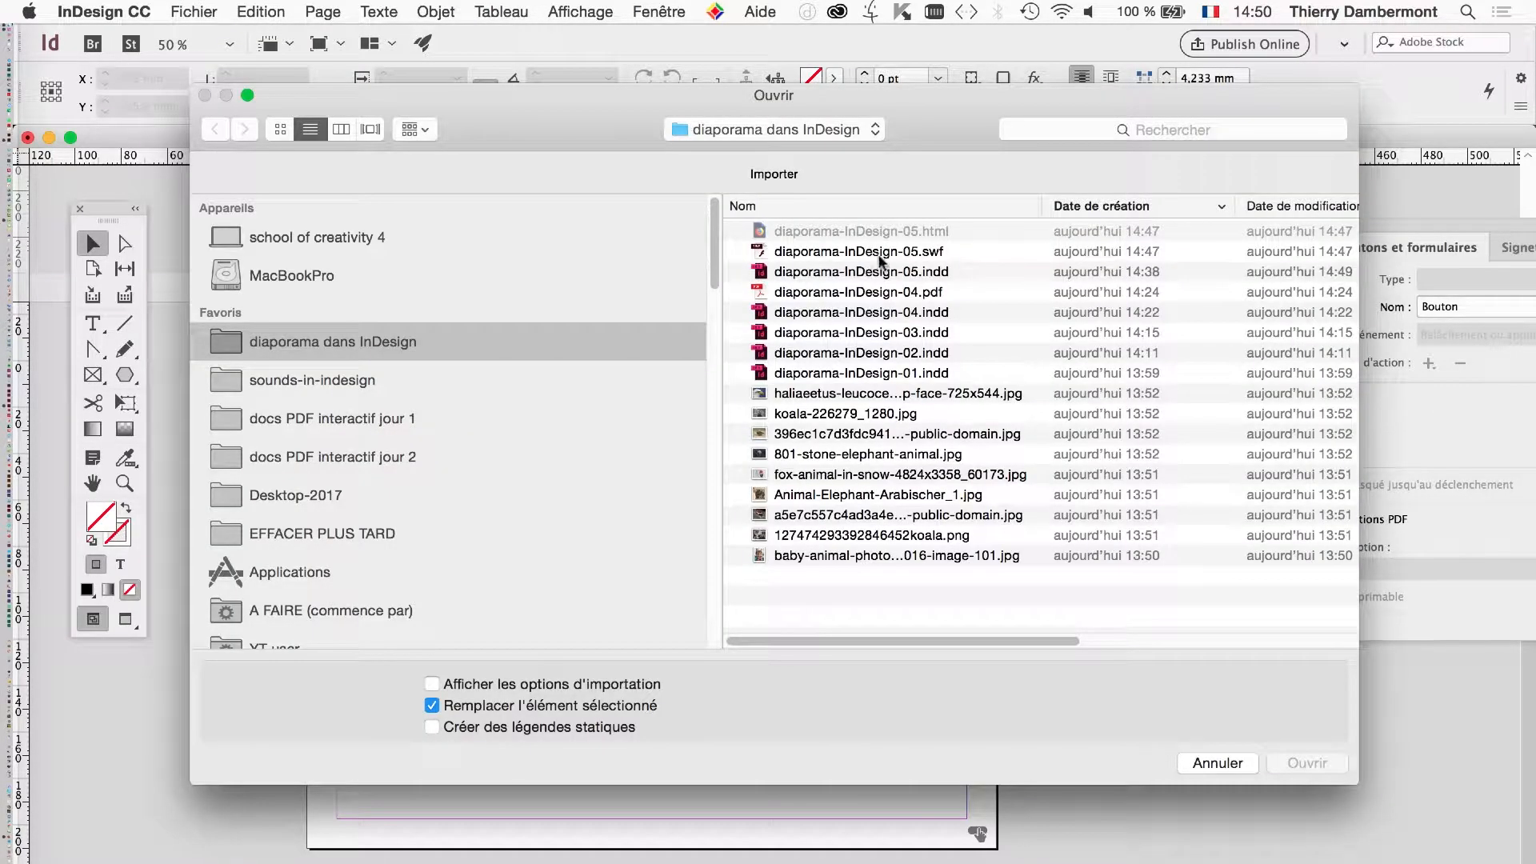
click(880, 252)
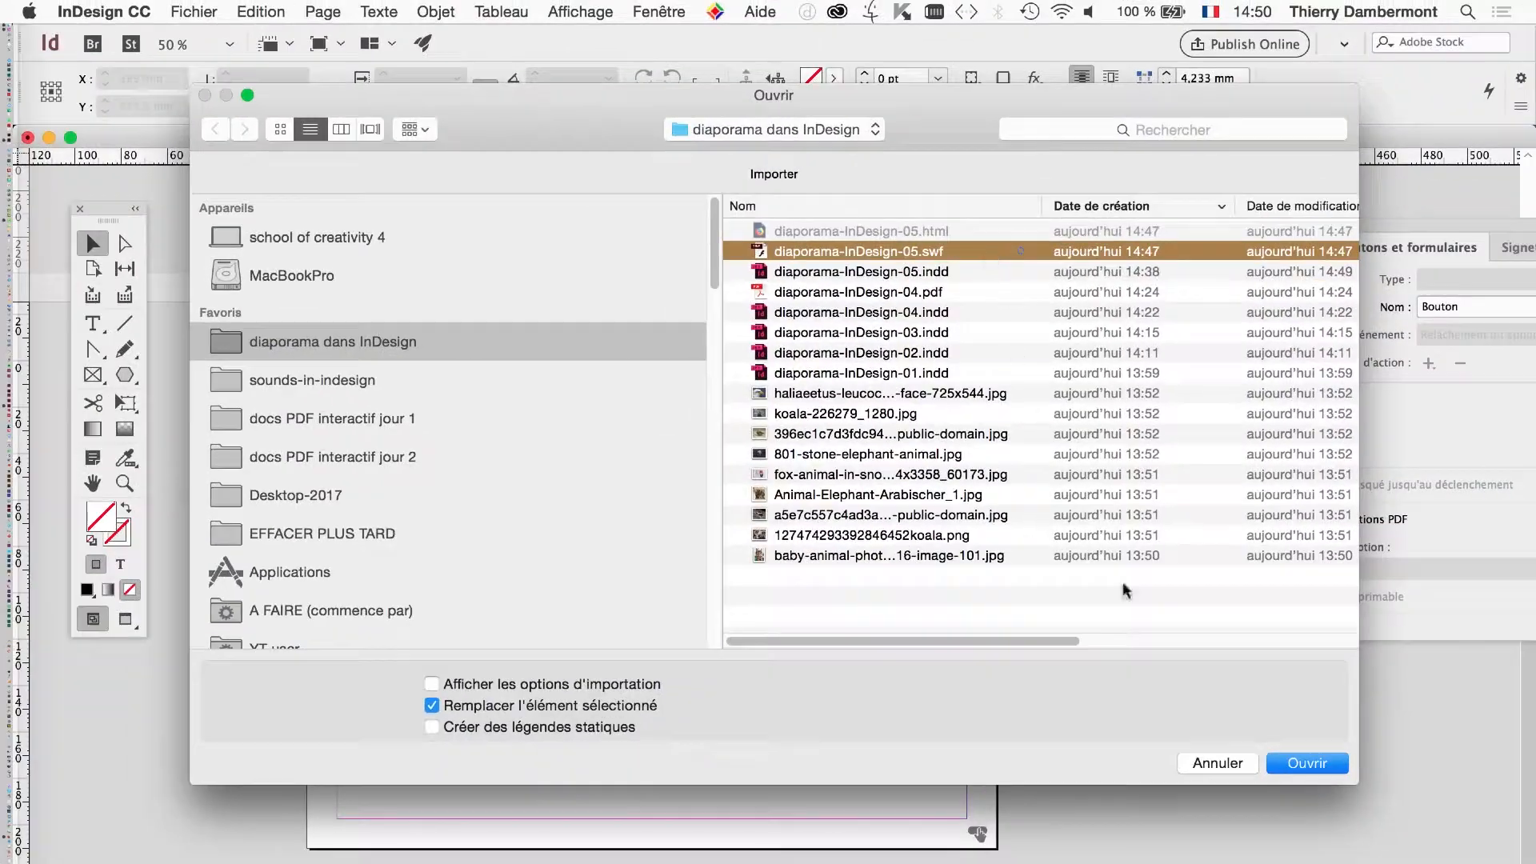
click(1304, 773)
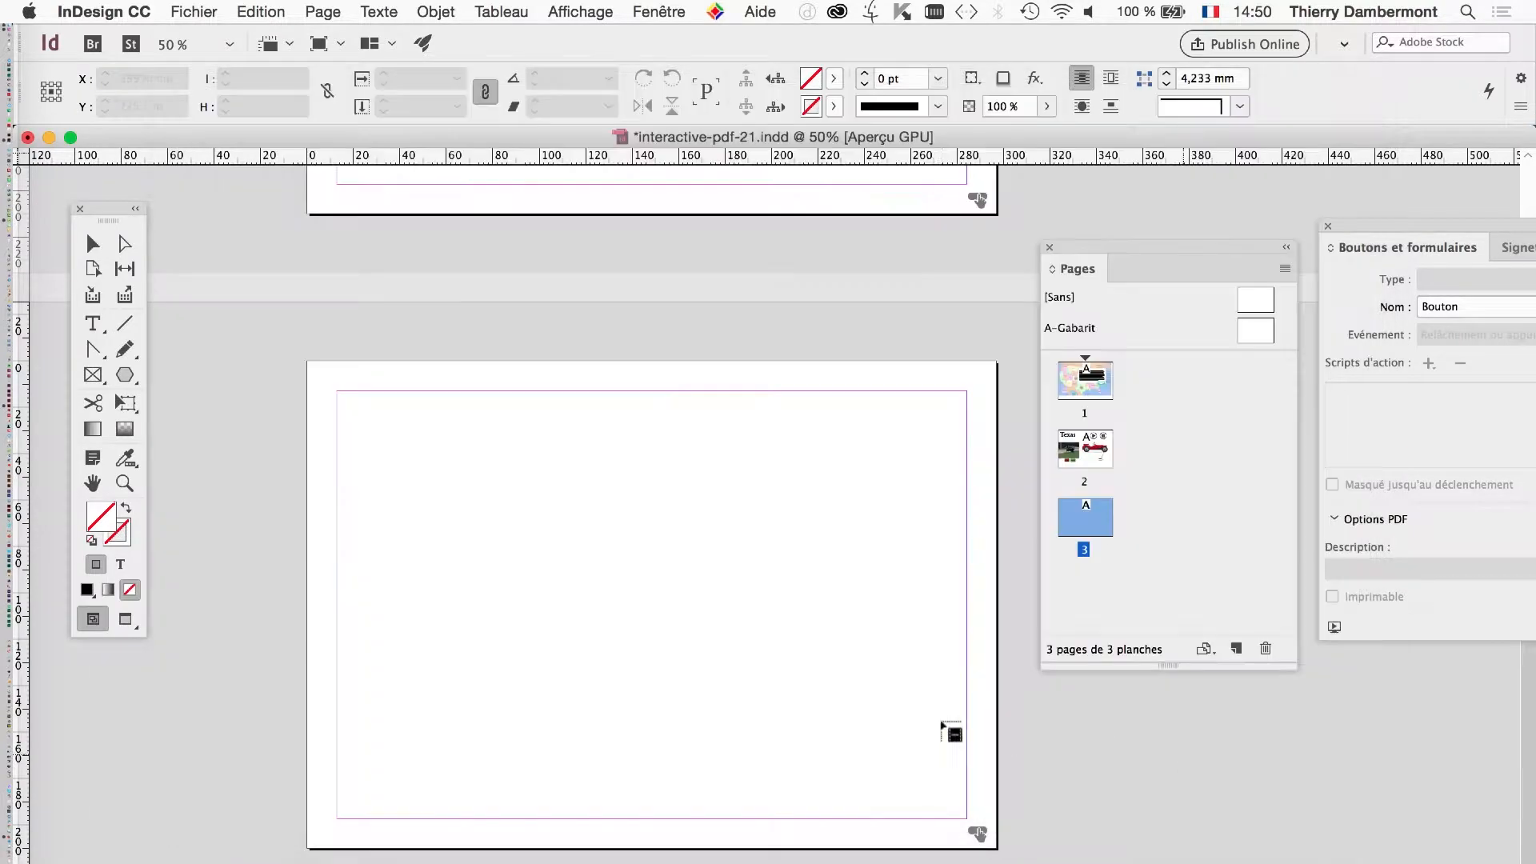
click(342, 621)
drag(507, 656, 471, 713)
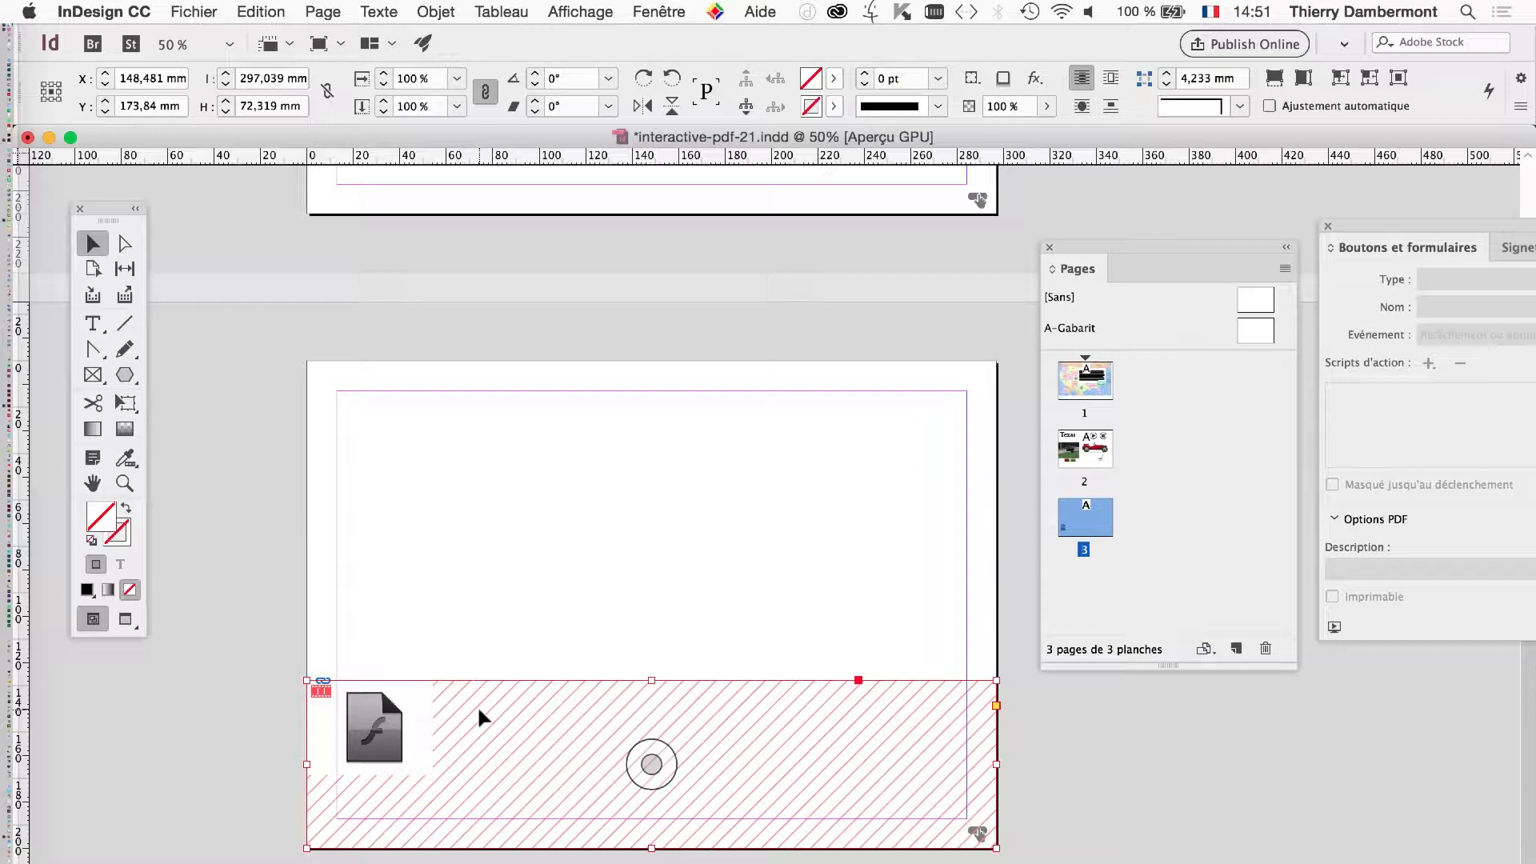
mouse_move(4, 572)
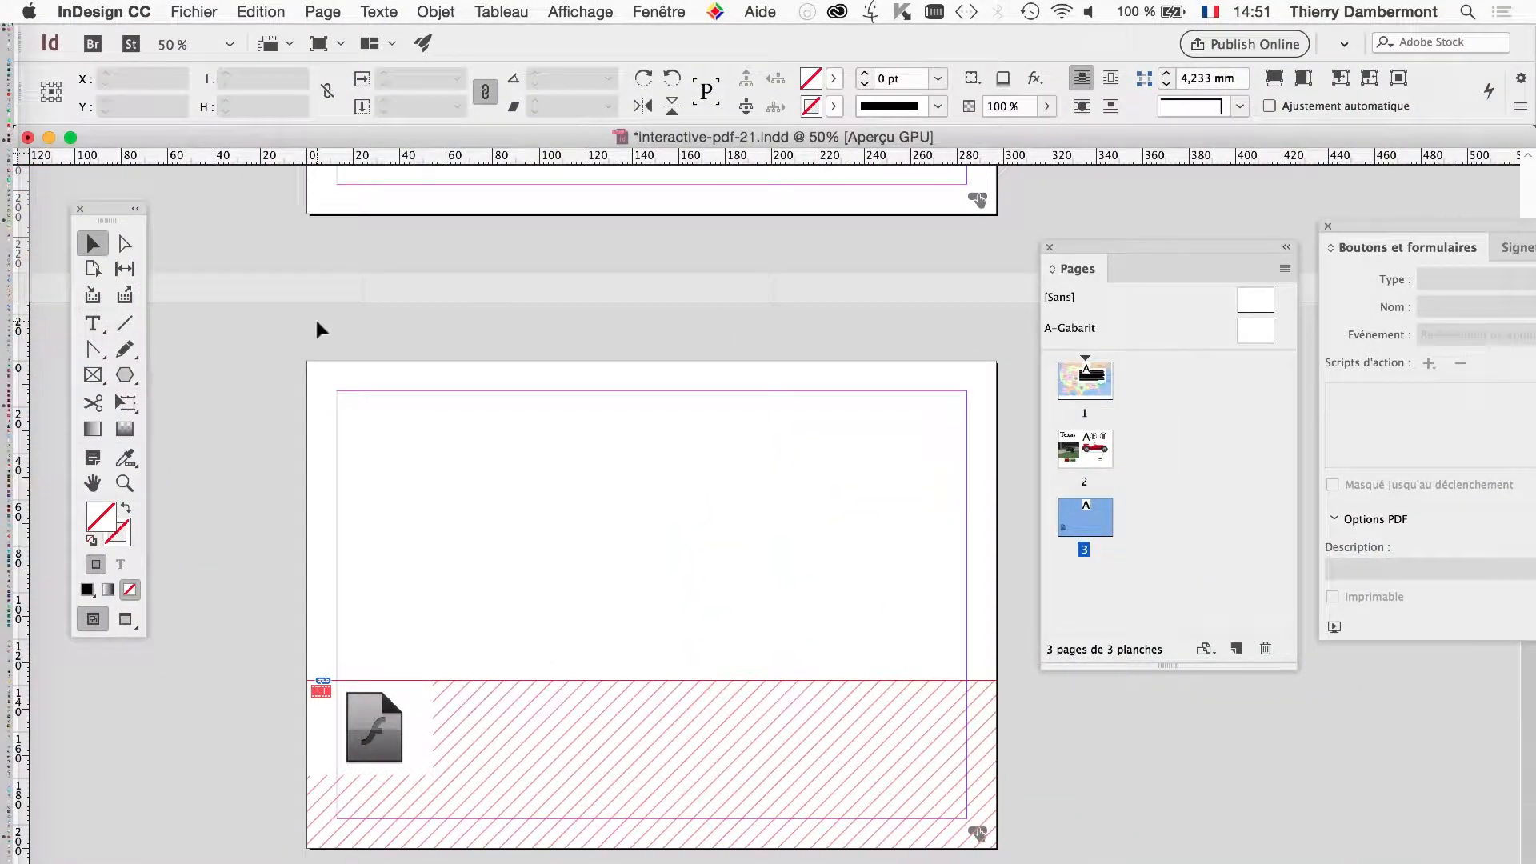
click(316, 321)
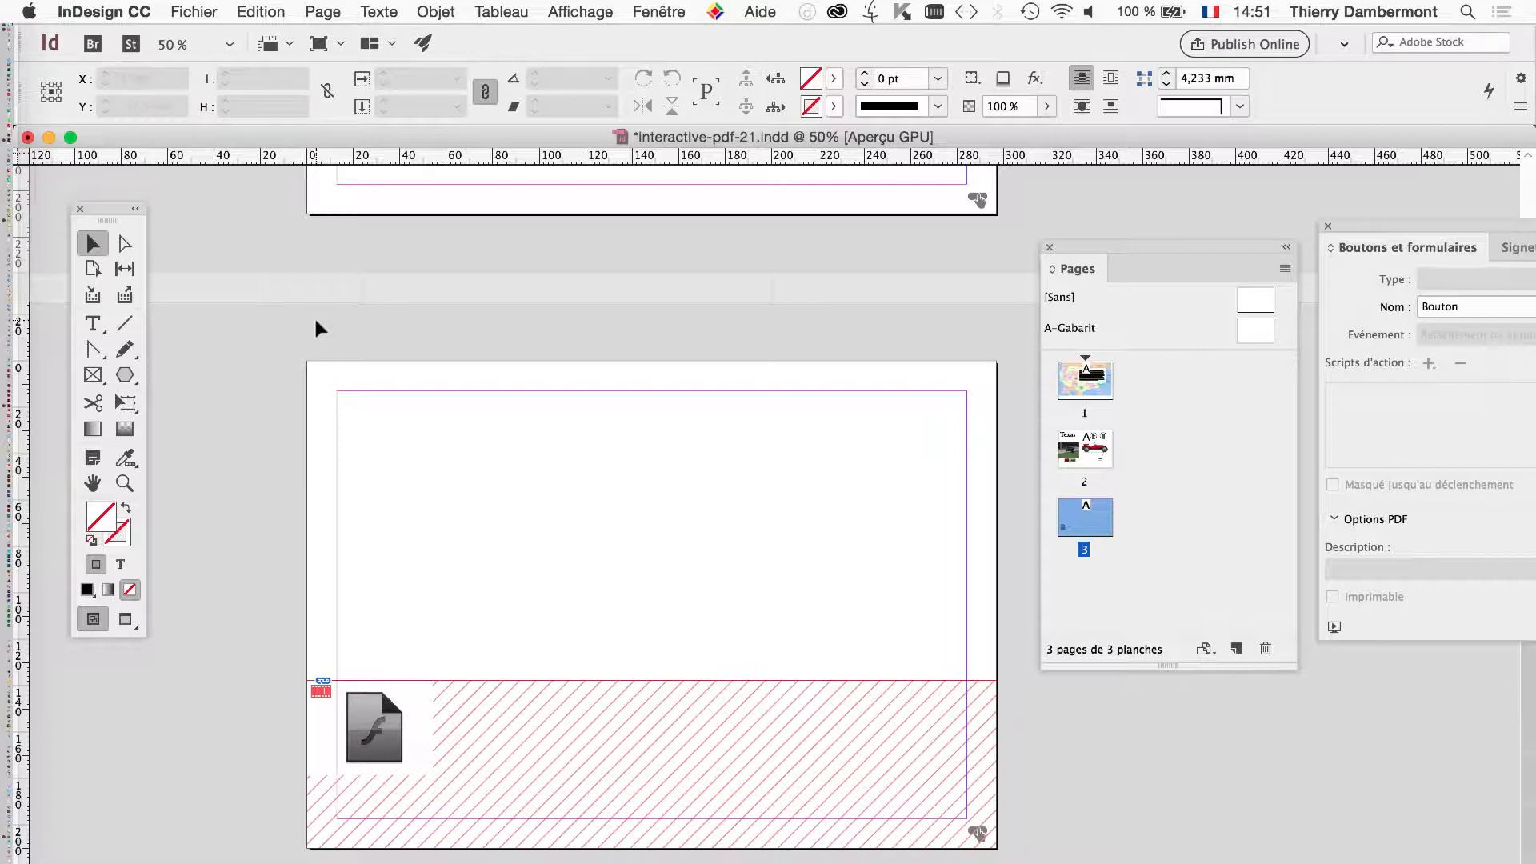
- Preview the placed SWF slideshow in the EPUB interactivity preview, then close the preview
mouse_move(521, 741)
mouse_down()
mouse_move(525, 687)
mouse_move(528, 740)
mouse_up()
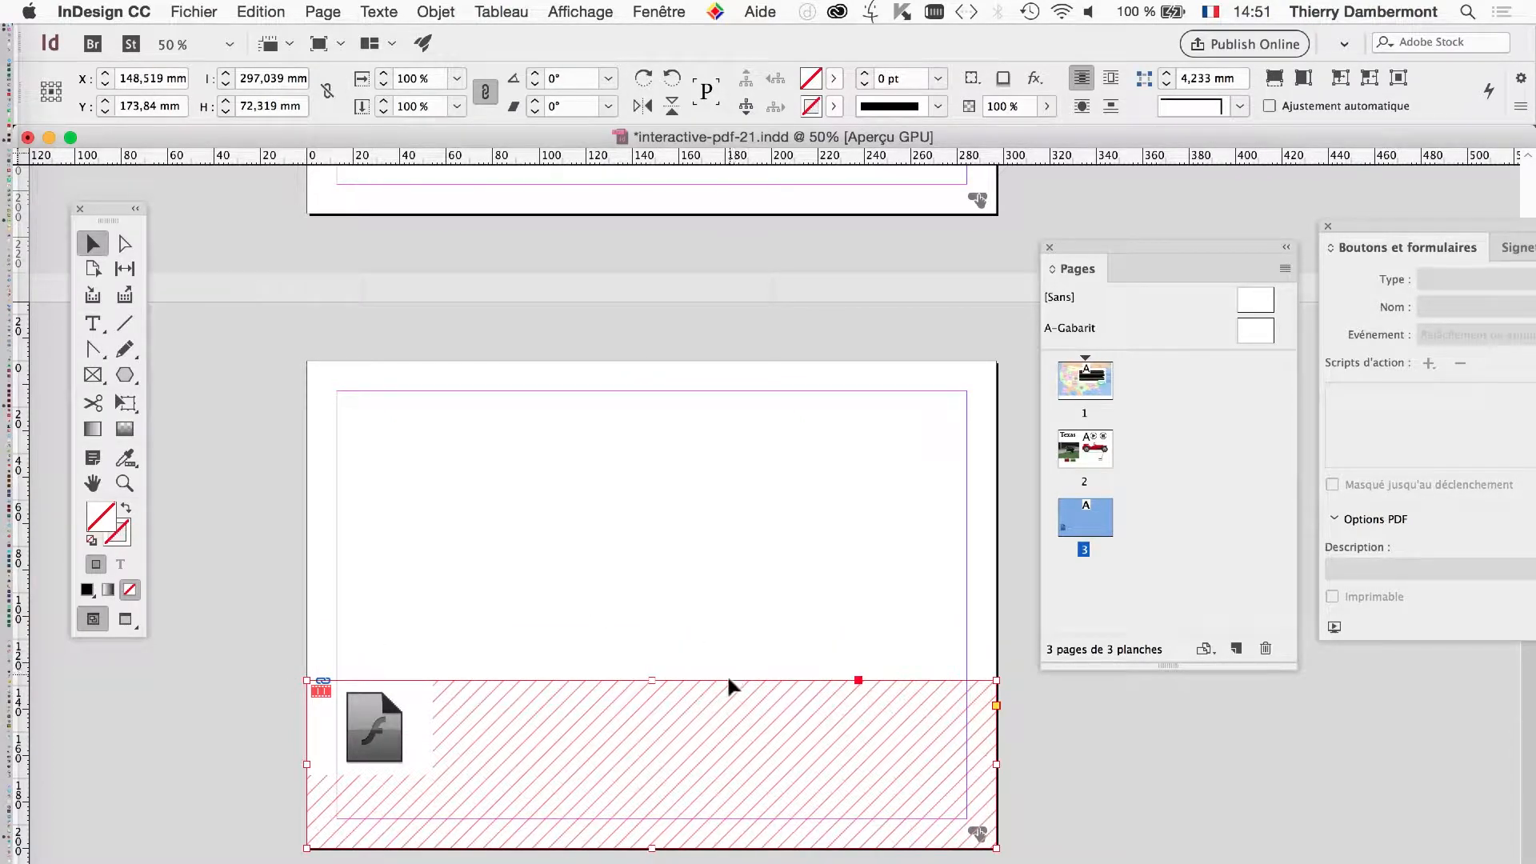
click(659, 11)
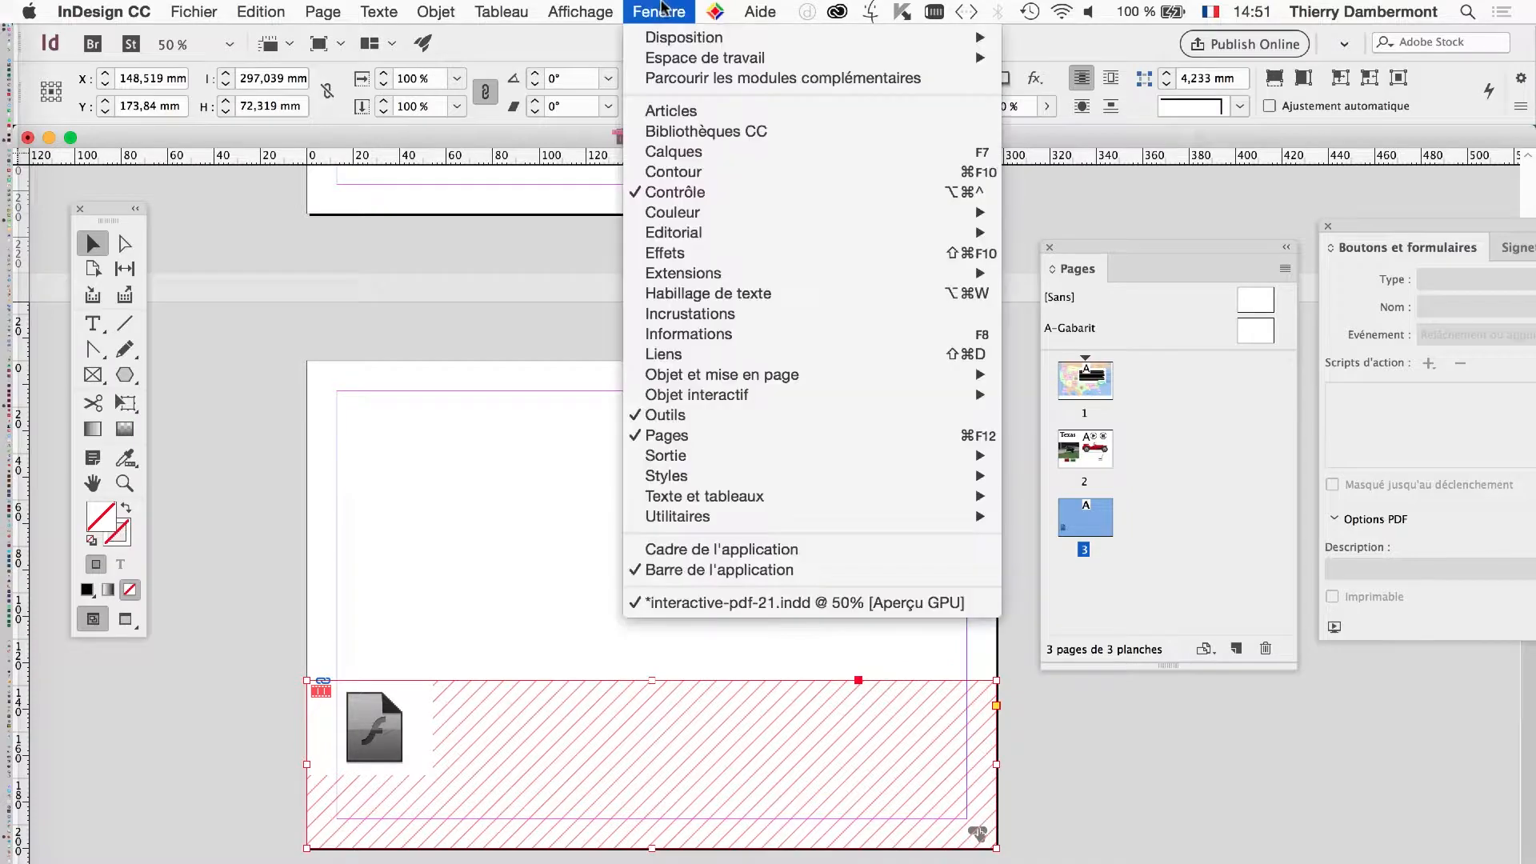
mouse_move(717, 374)
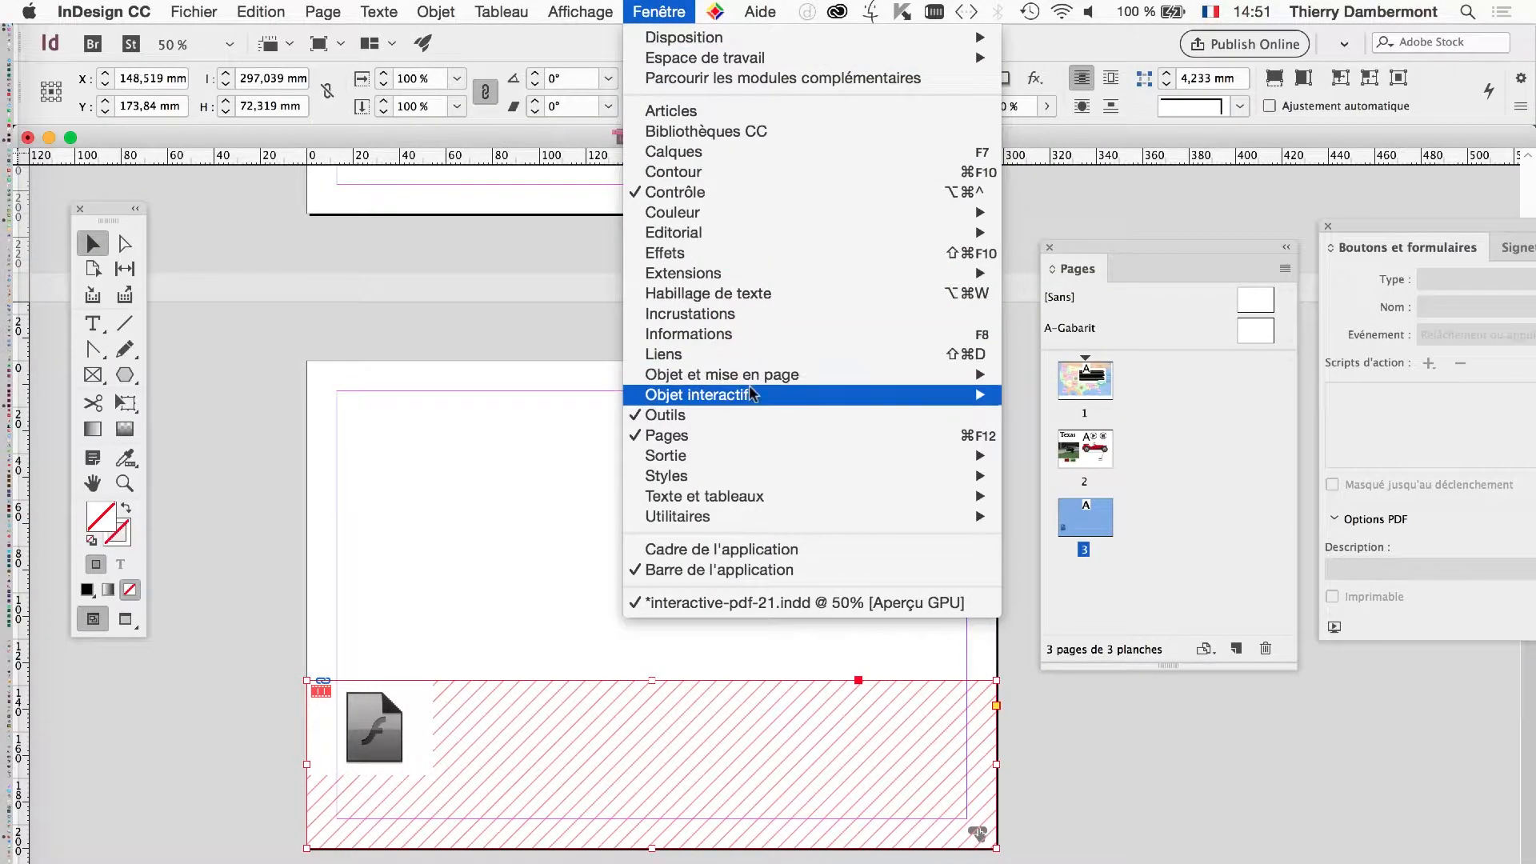
click(1146, 414)
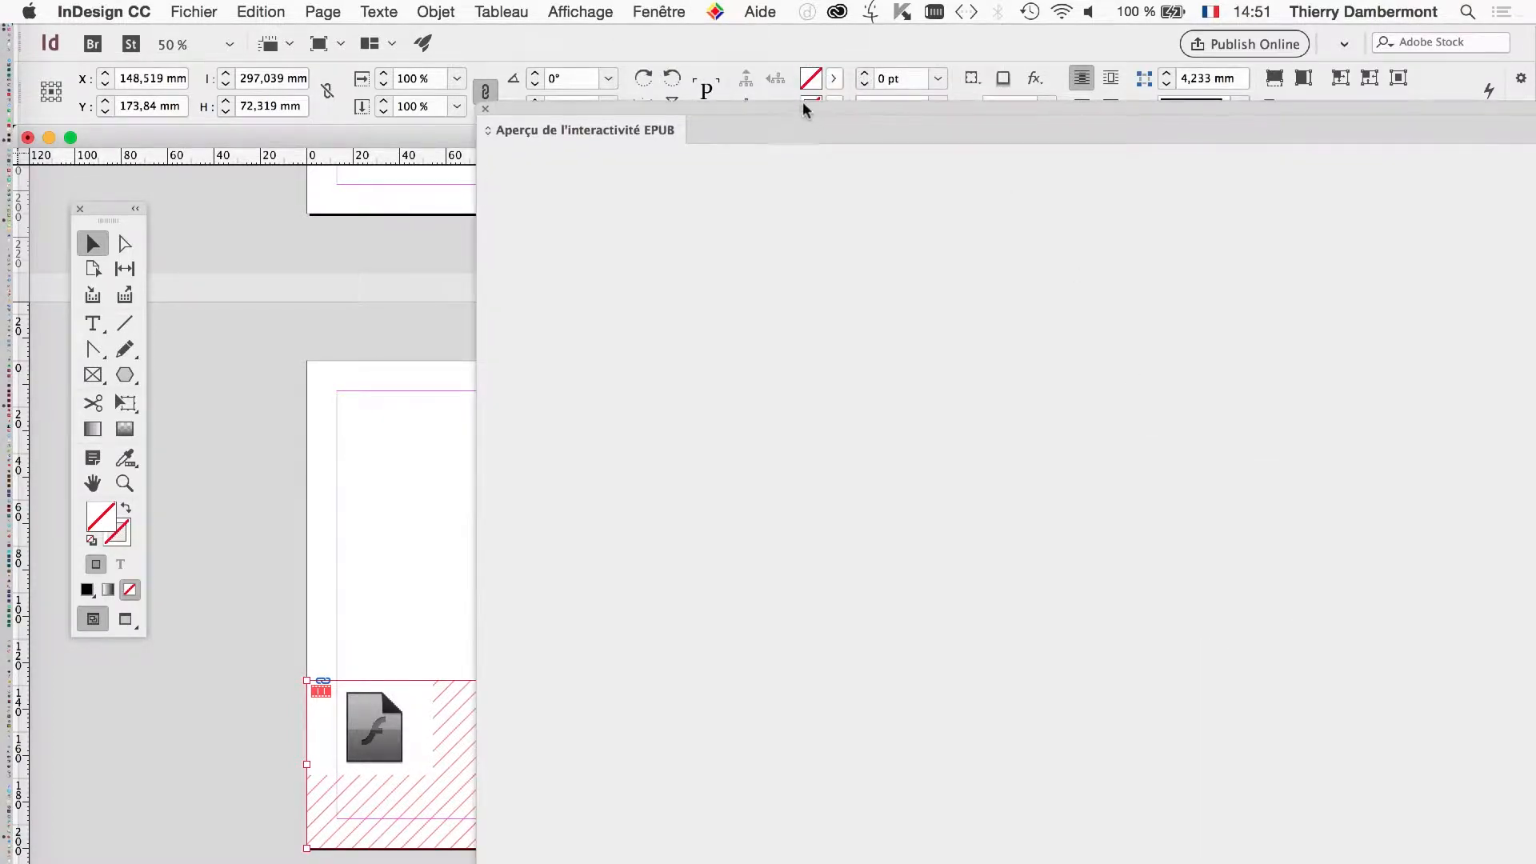
drag(803, 102, 506, 27)
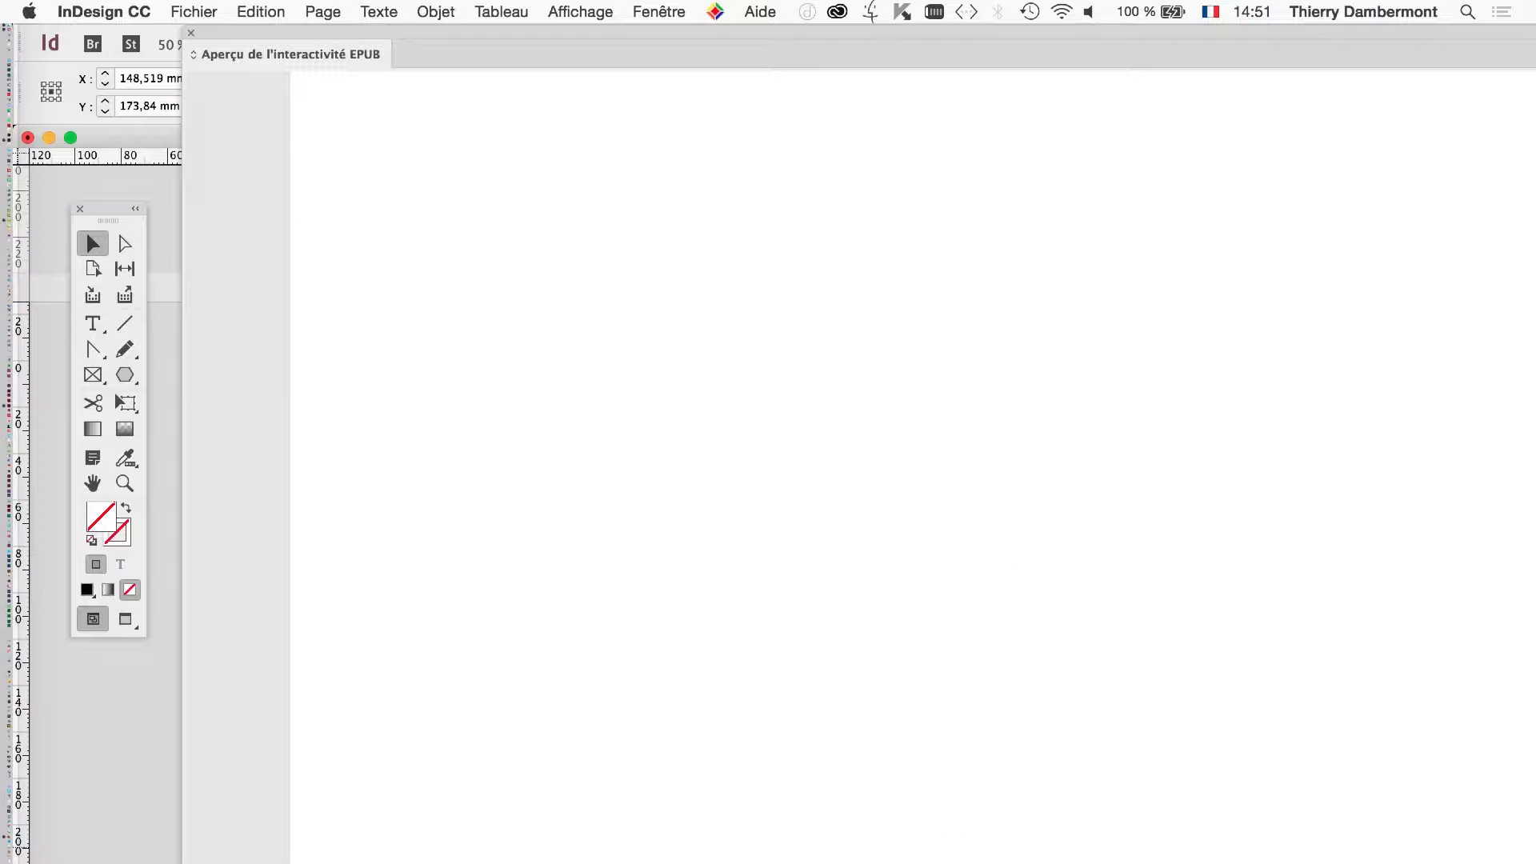
click(191, 34)
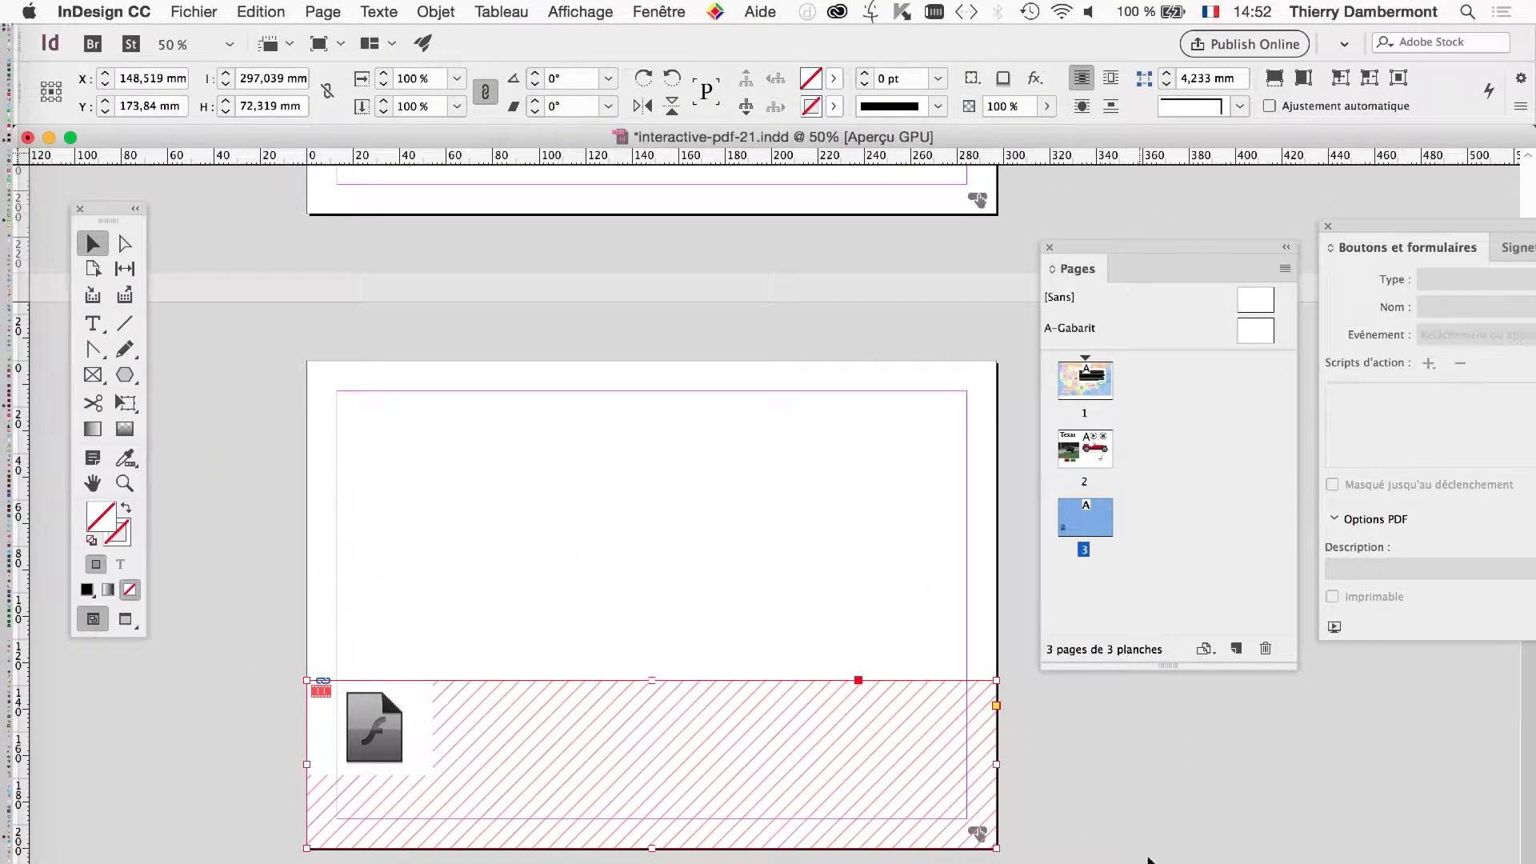
click(1154, 814)
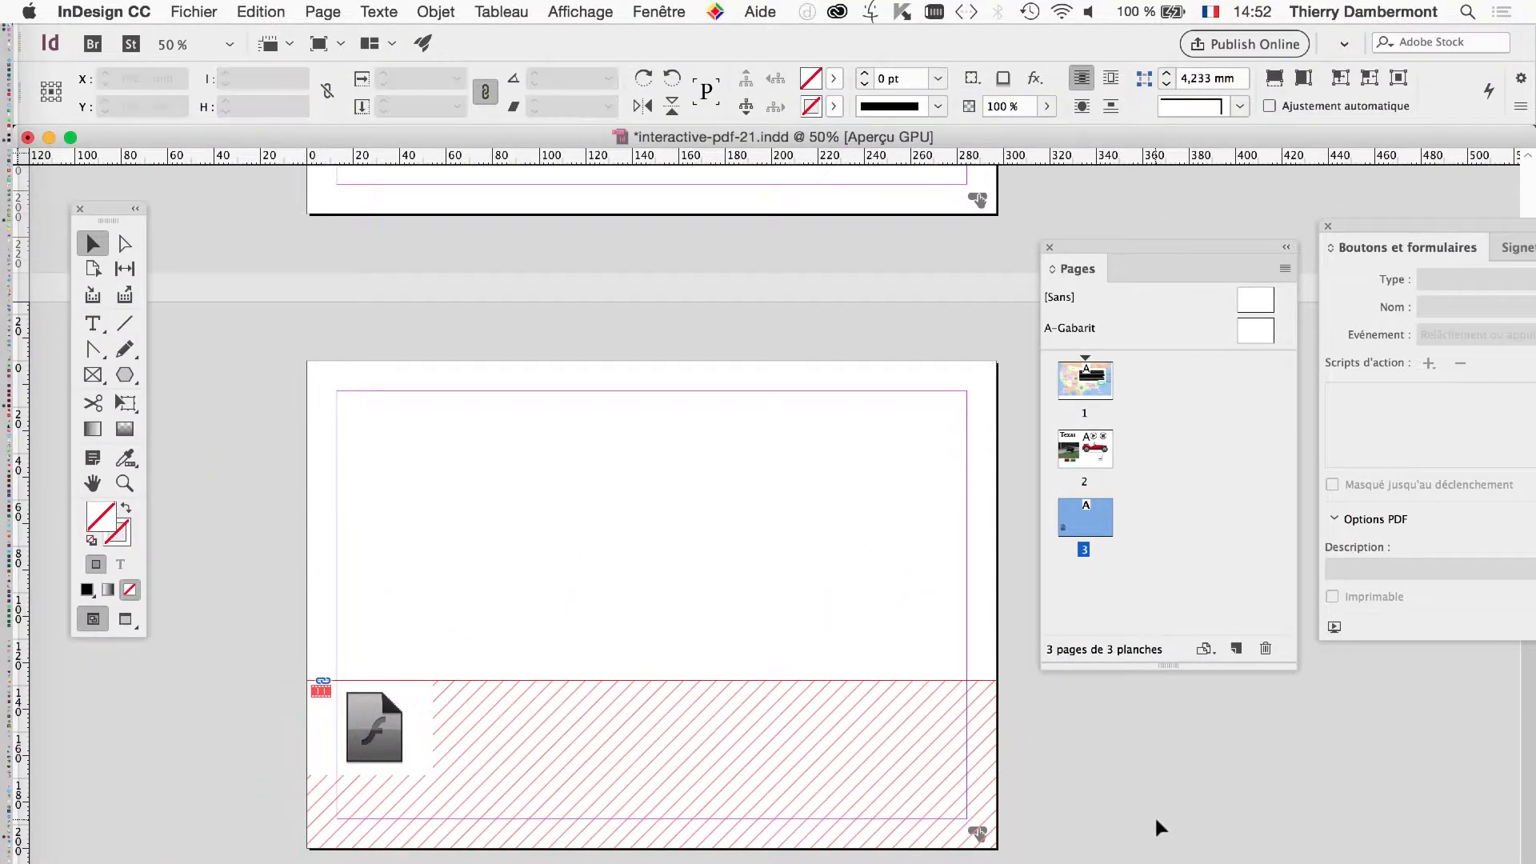
click(705, 729)
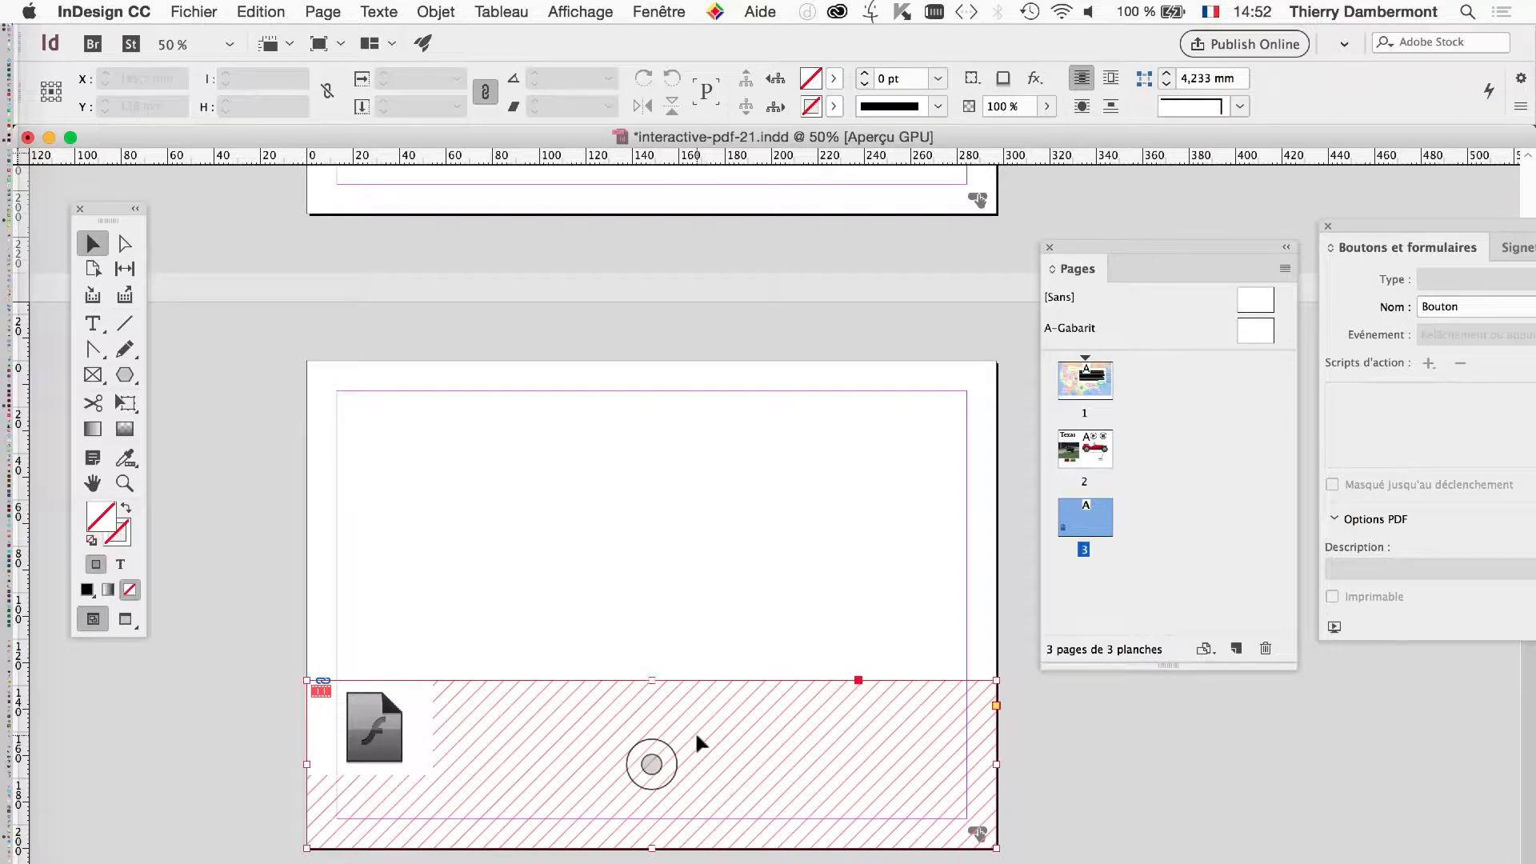
click(397, 328)
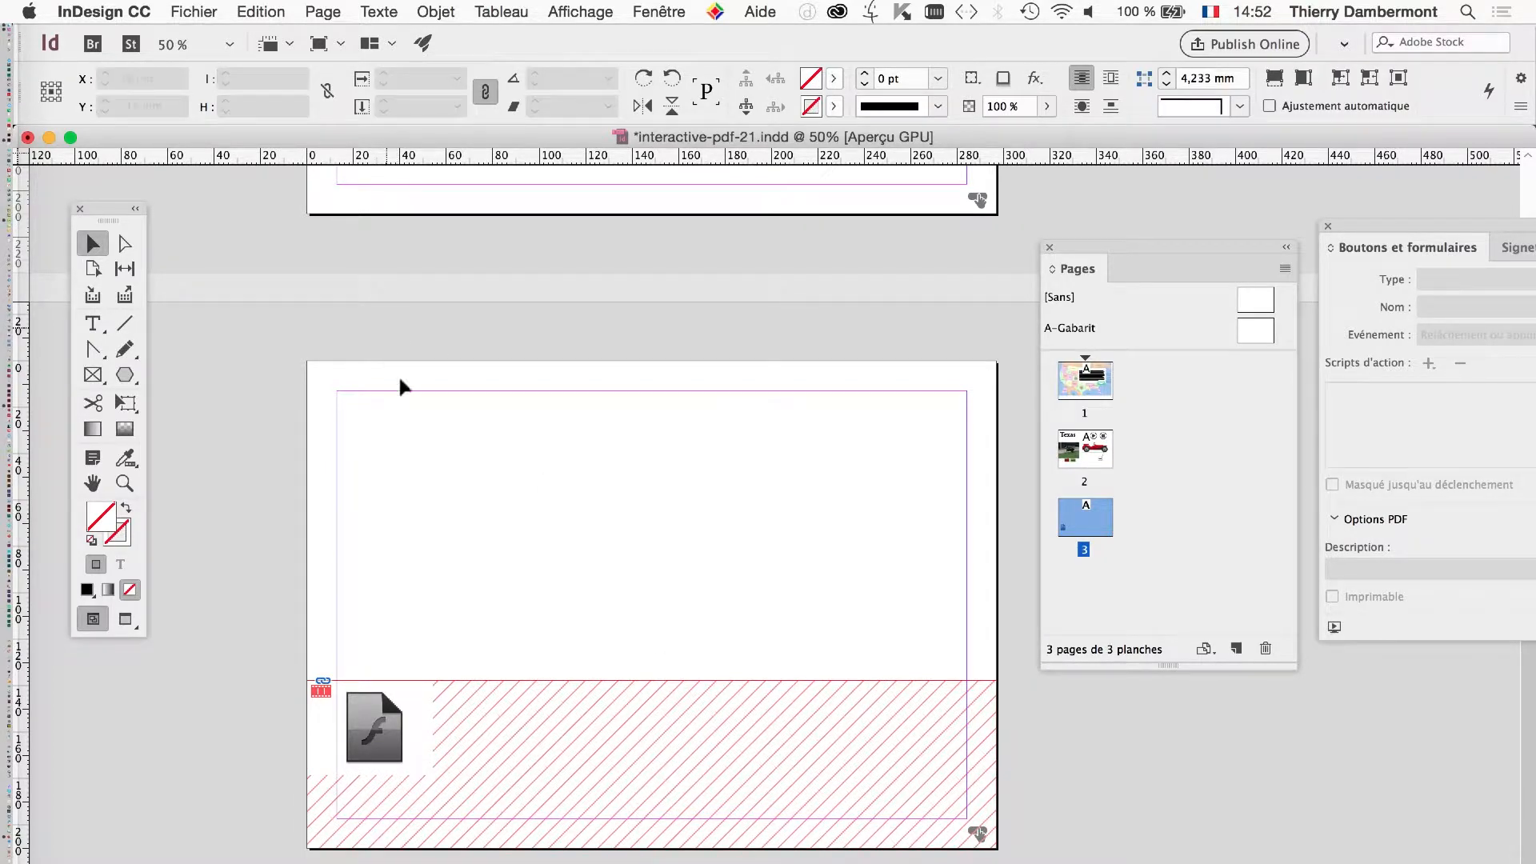
- Export the whole document as interactive-pdf-21.pdf in Adobe PDF (interactif) format to the docs PDF interactif jour 1 folder
click(432, 688)
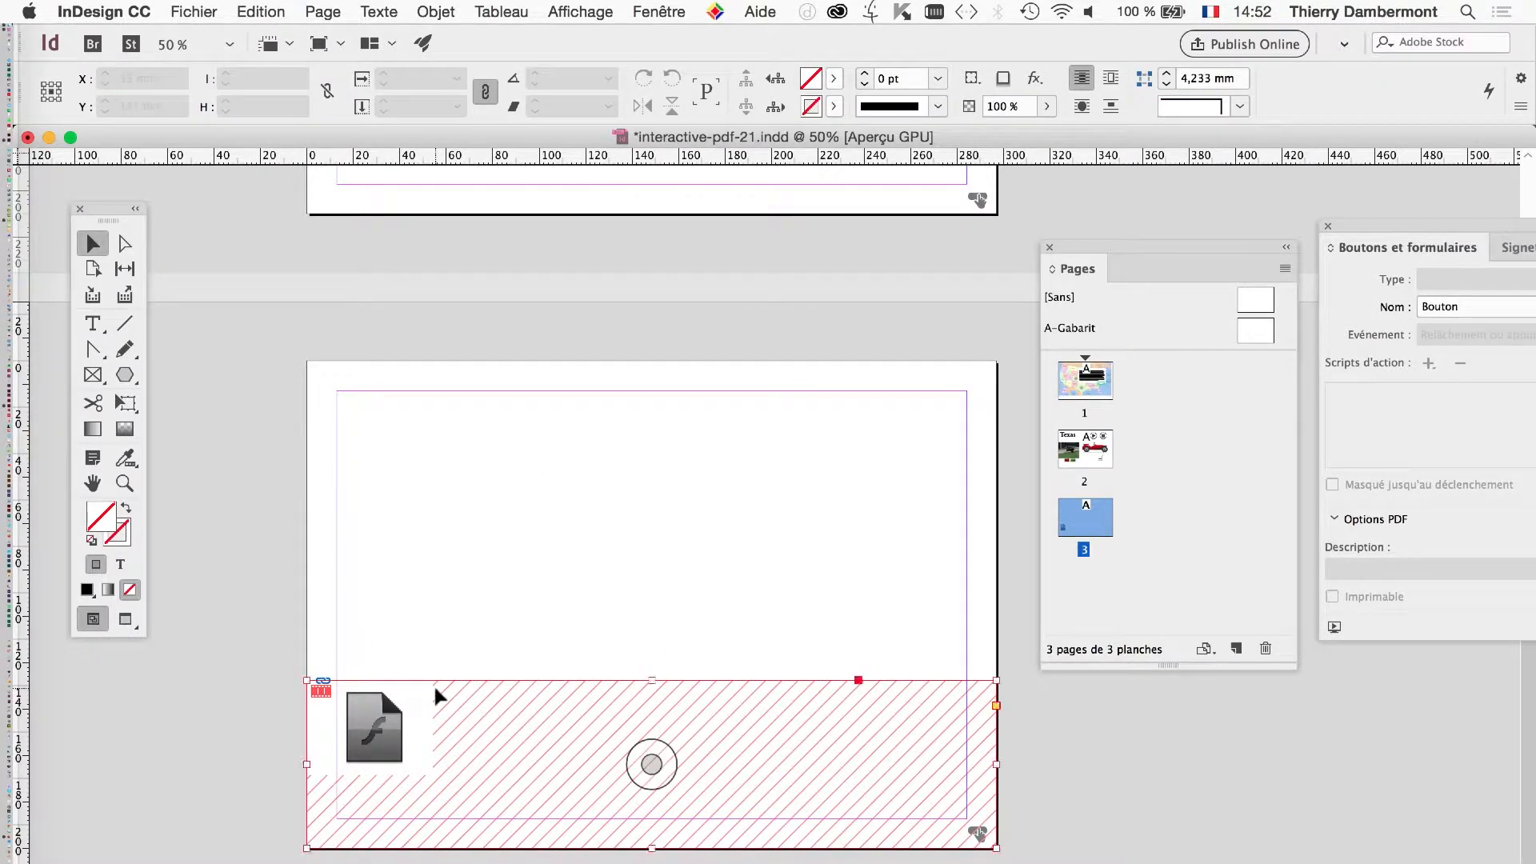
click(261, 586)
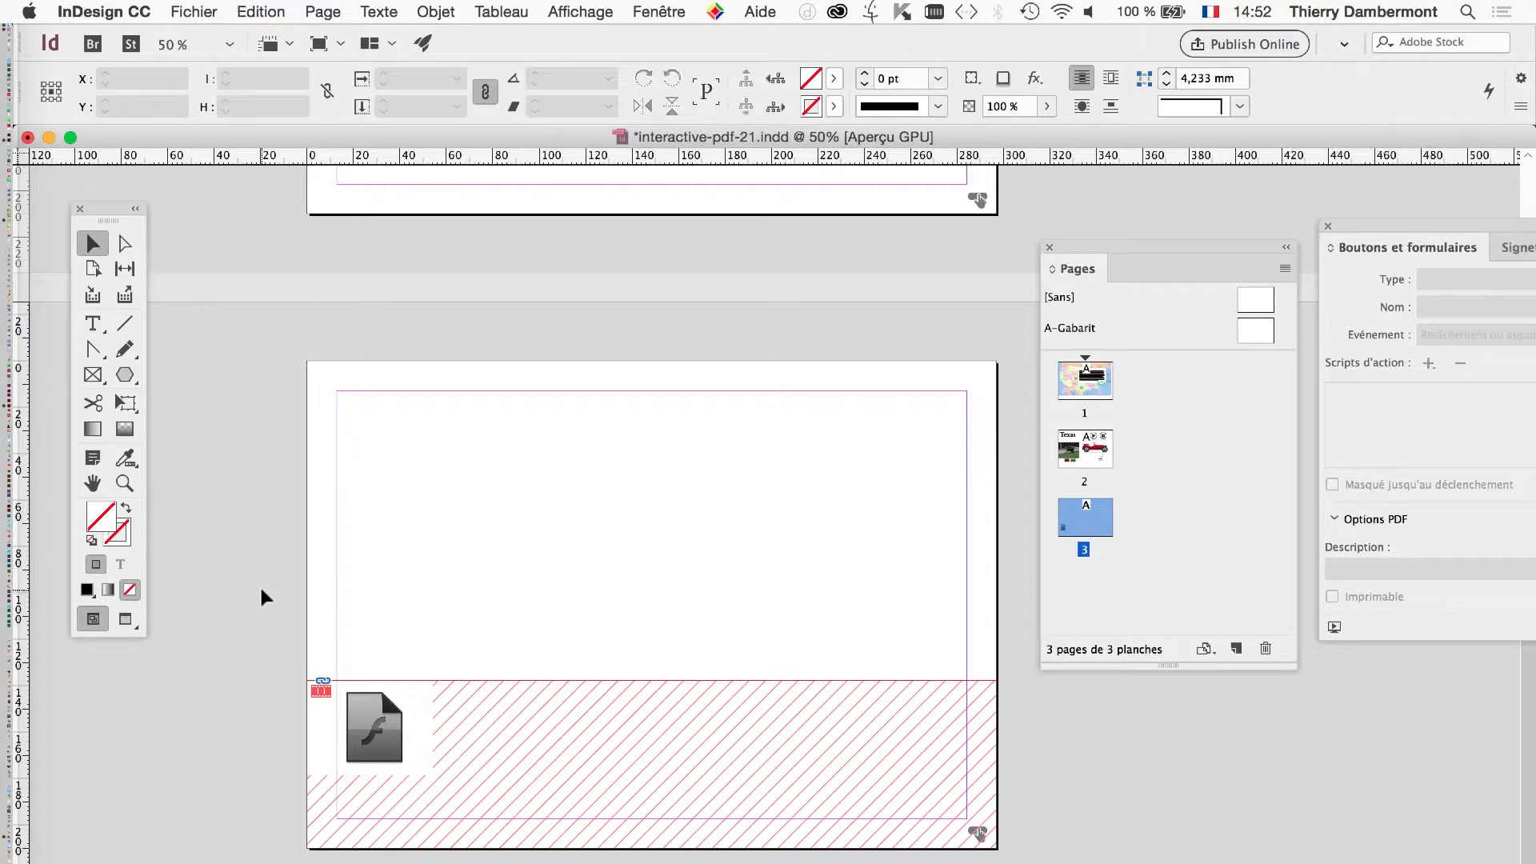
click(202, 8)
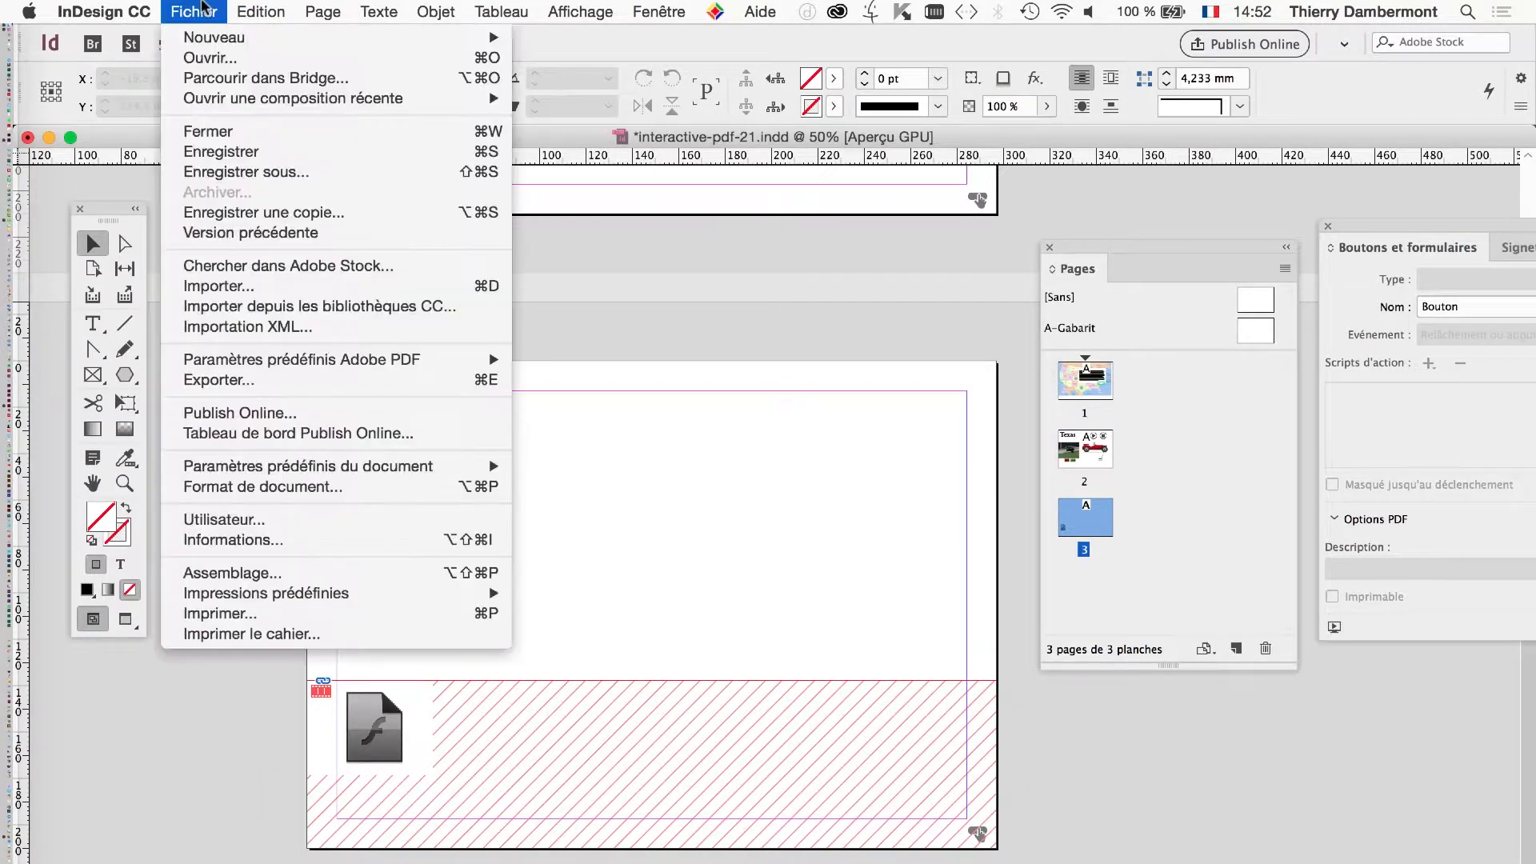
click(230, 385)
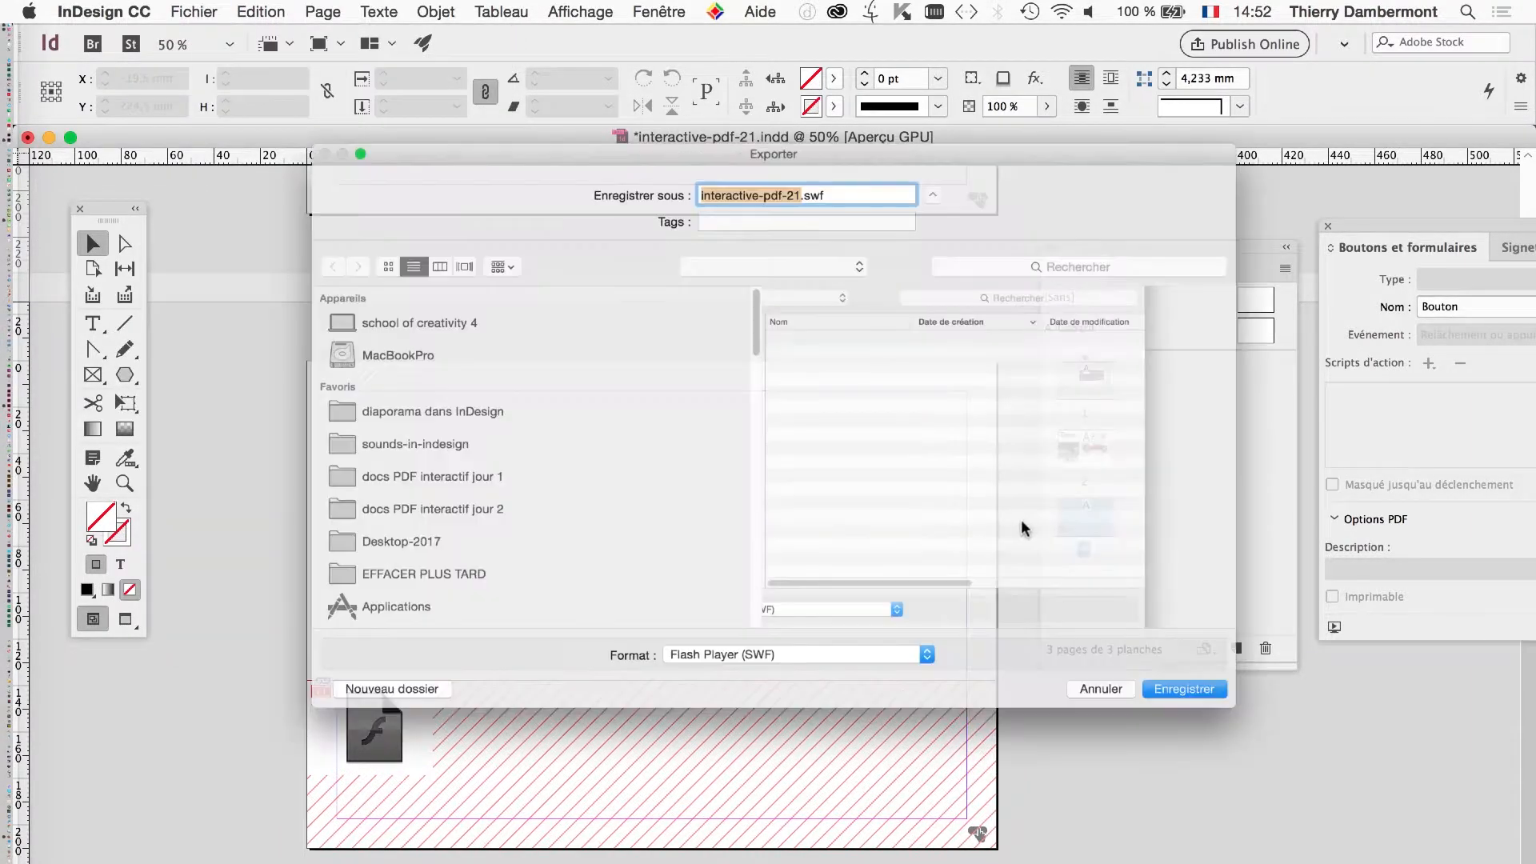
click(847, 704)
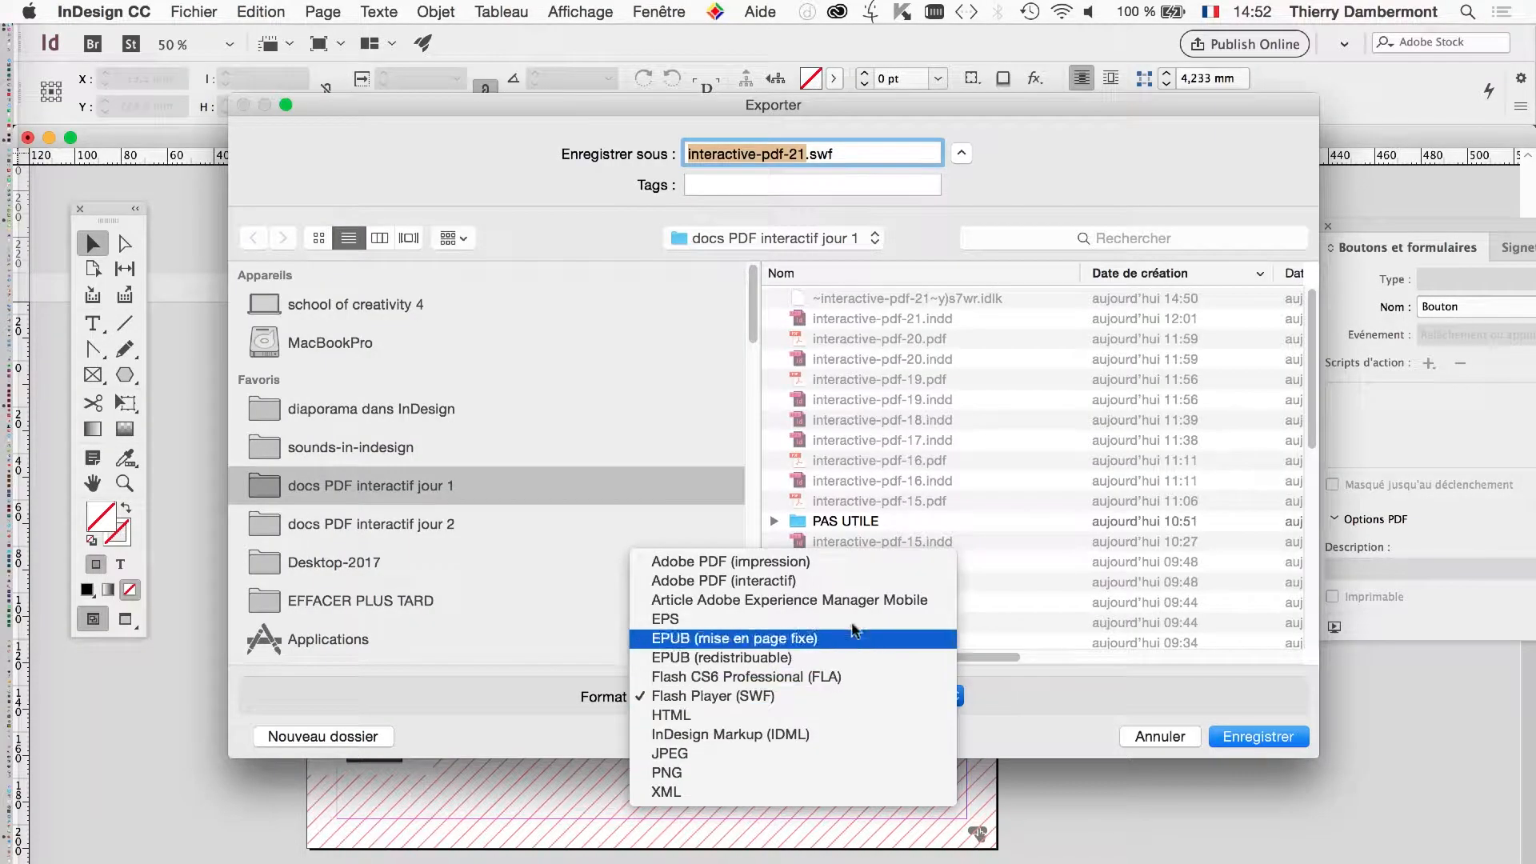
click(854, 583)
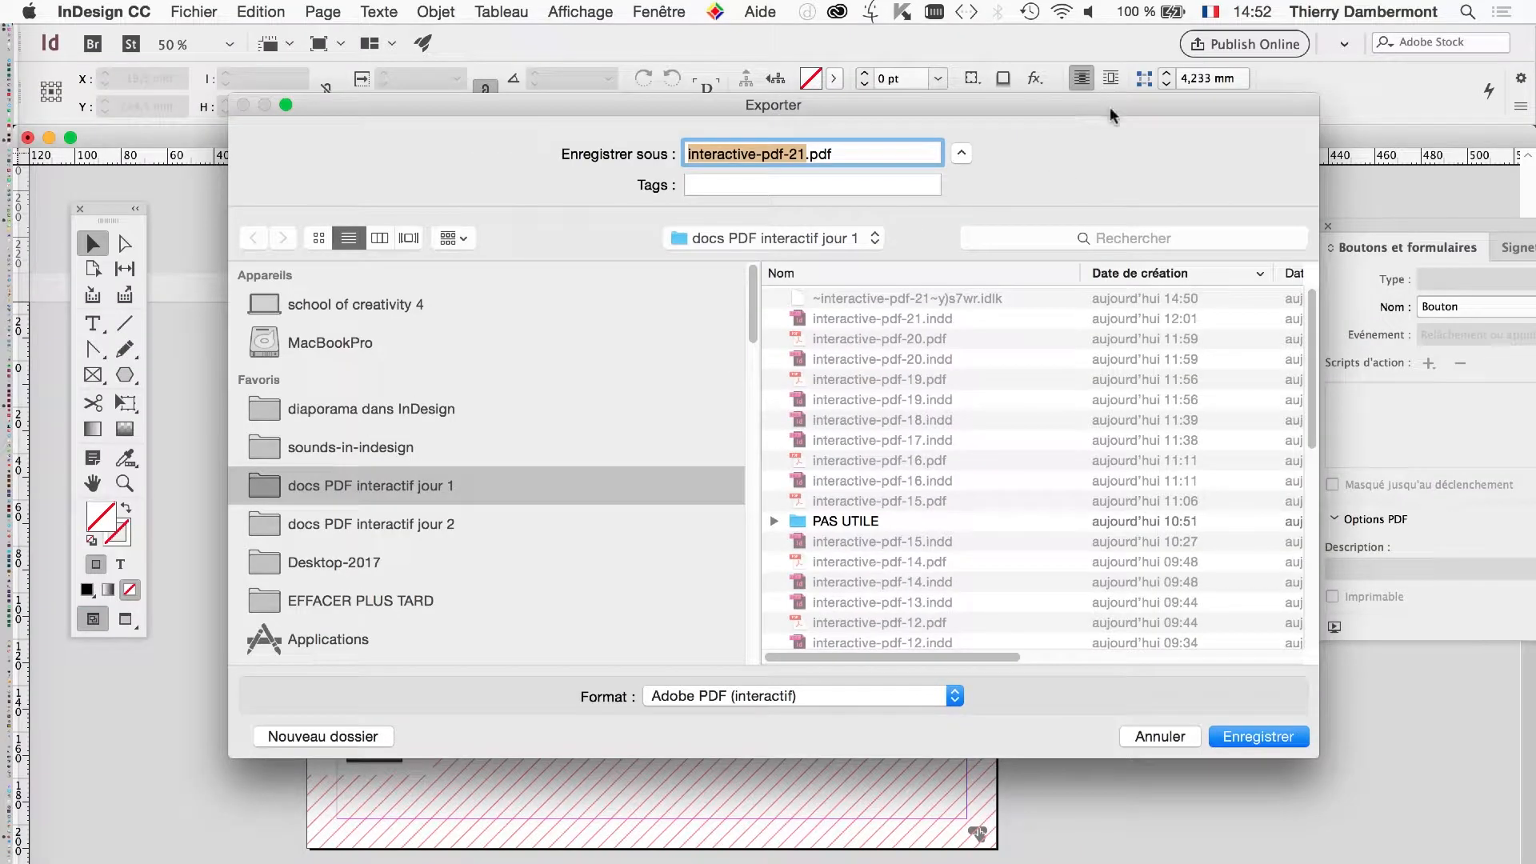
drag(1110, 109, 842, 600)
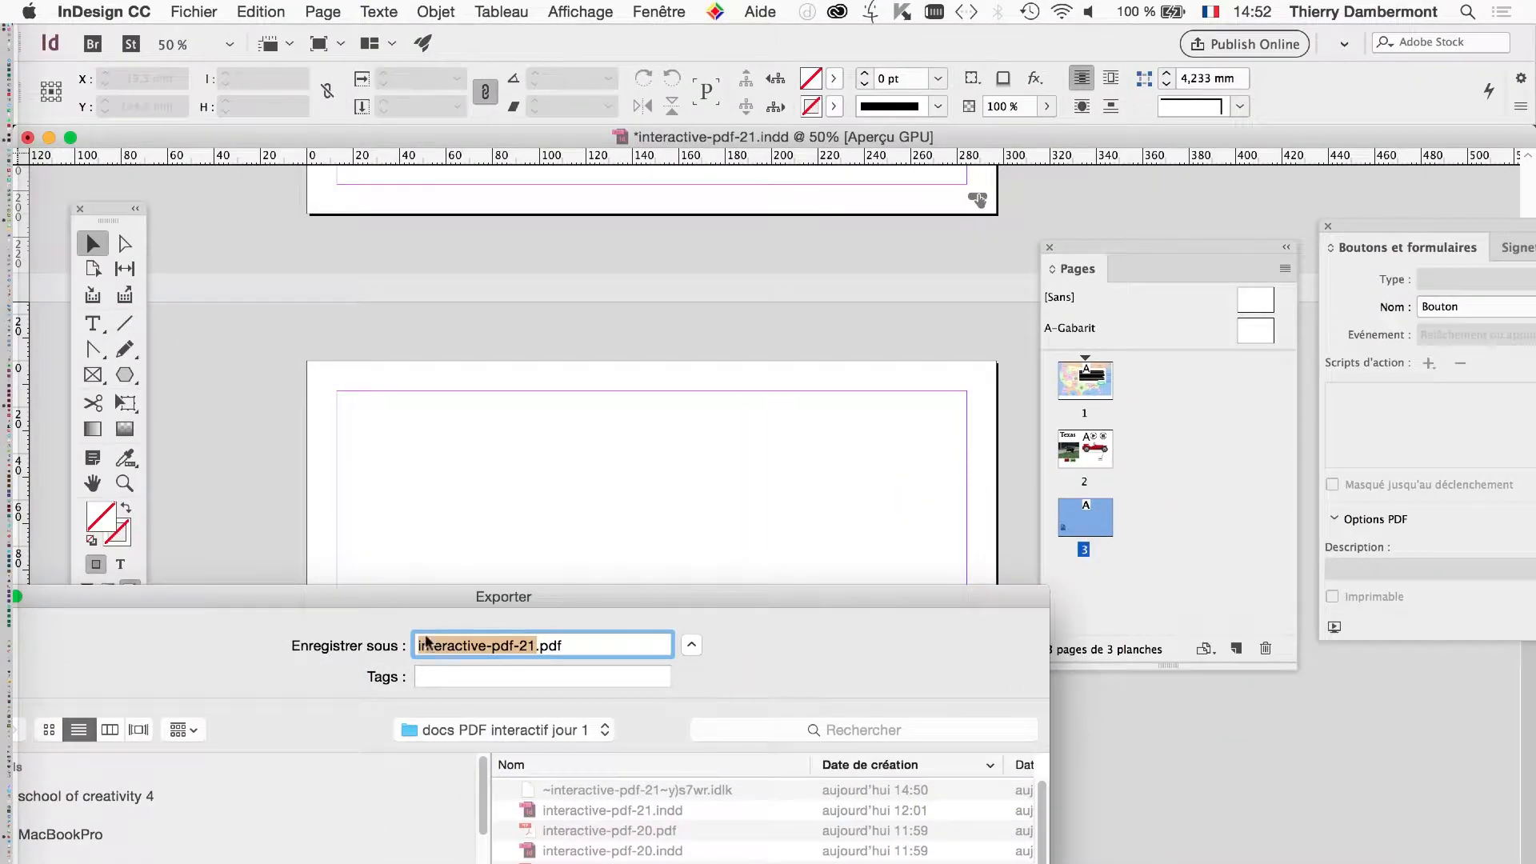
drag(375, 599, 698, 88)
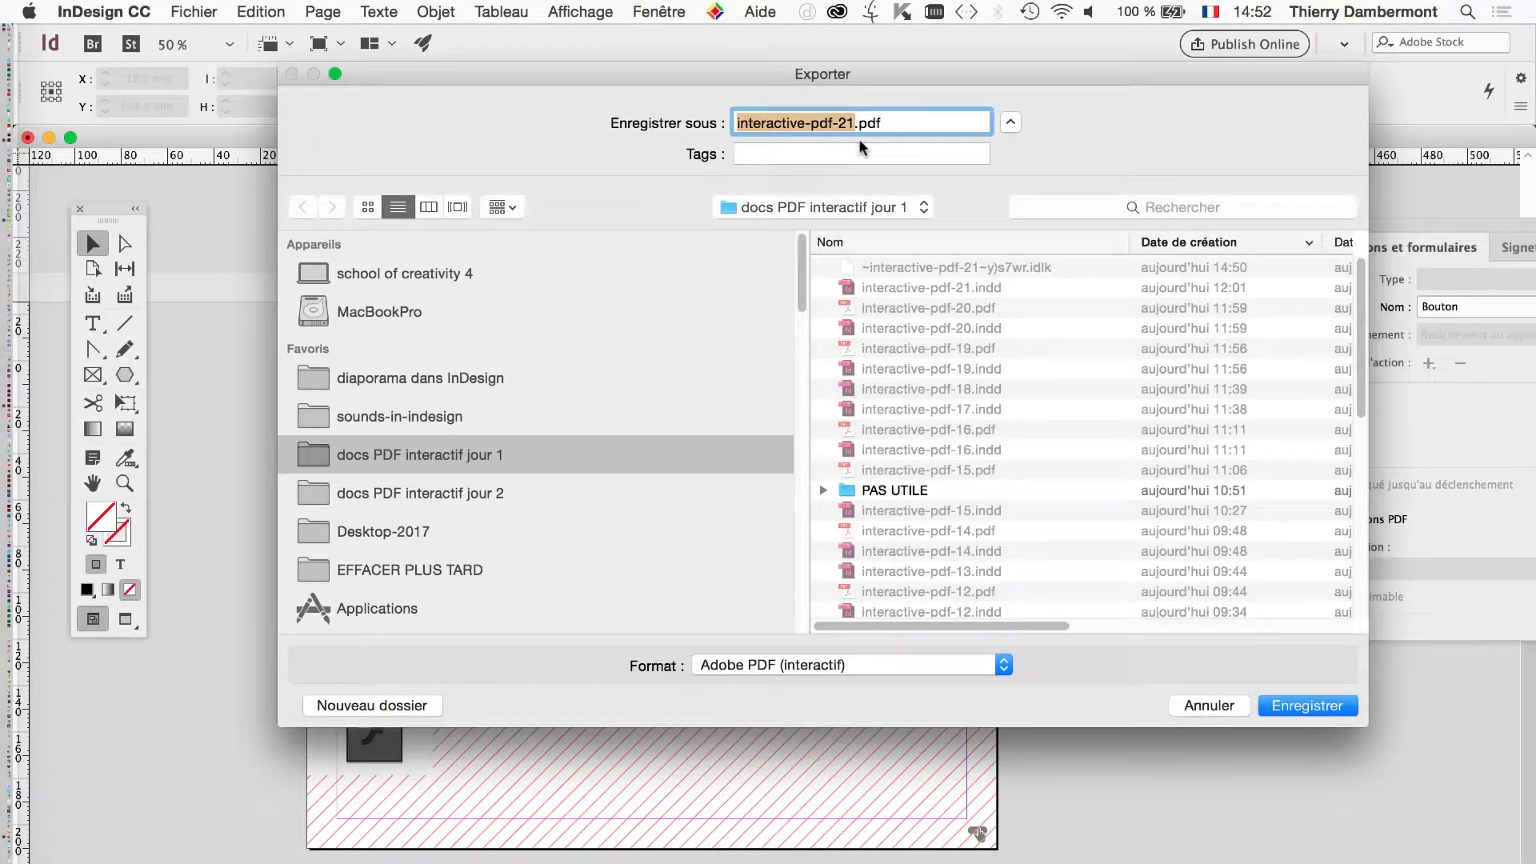
click(1274, 708)
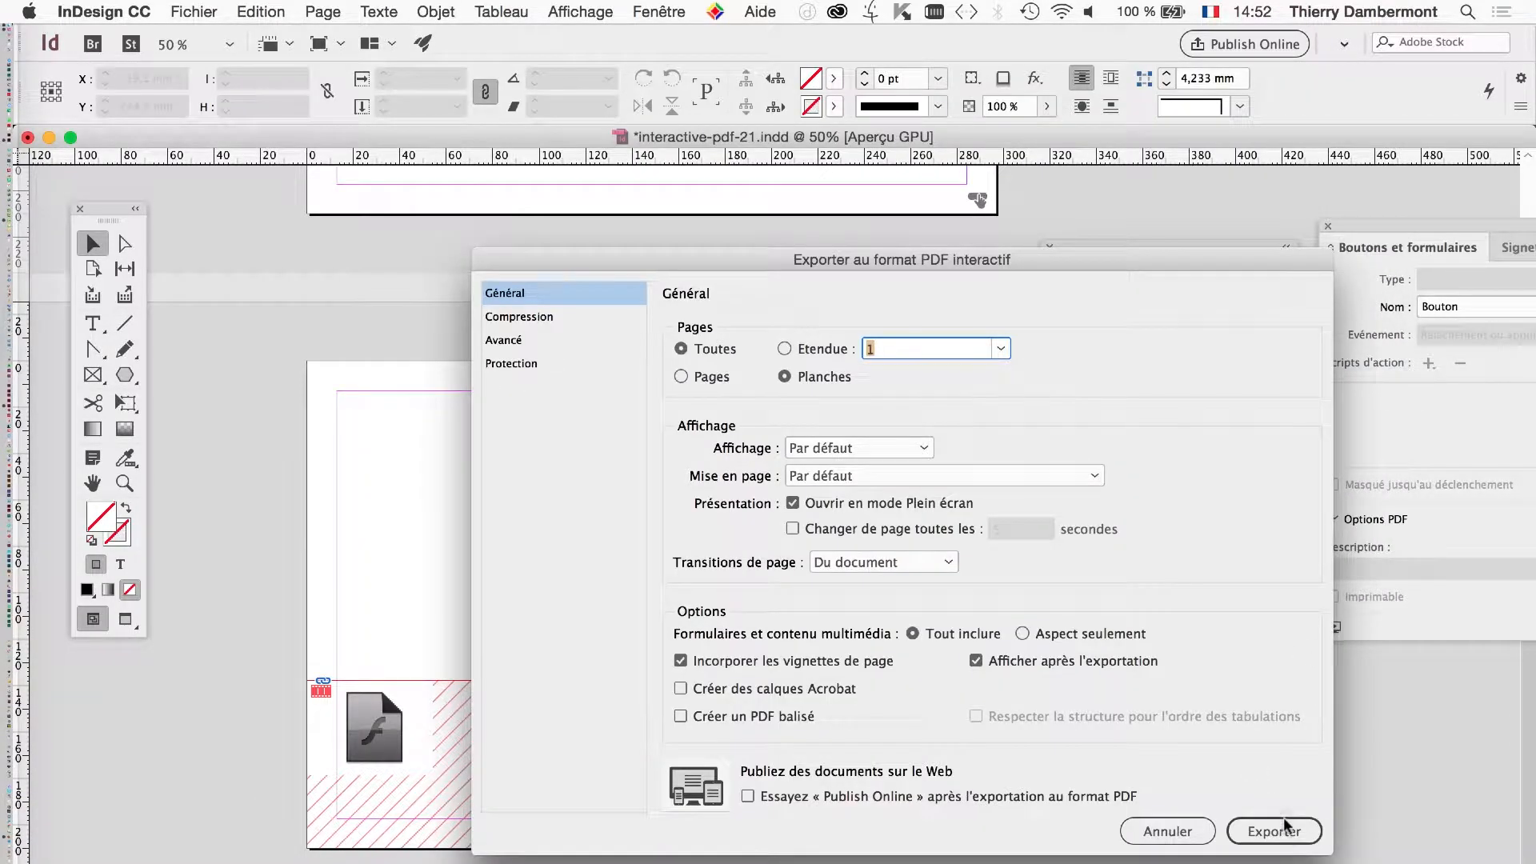
click(1284, 828)
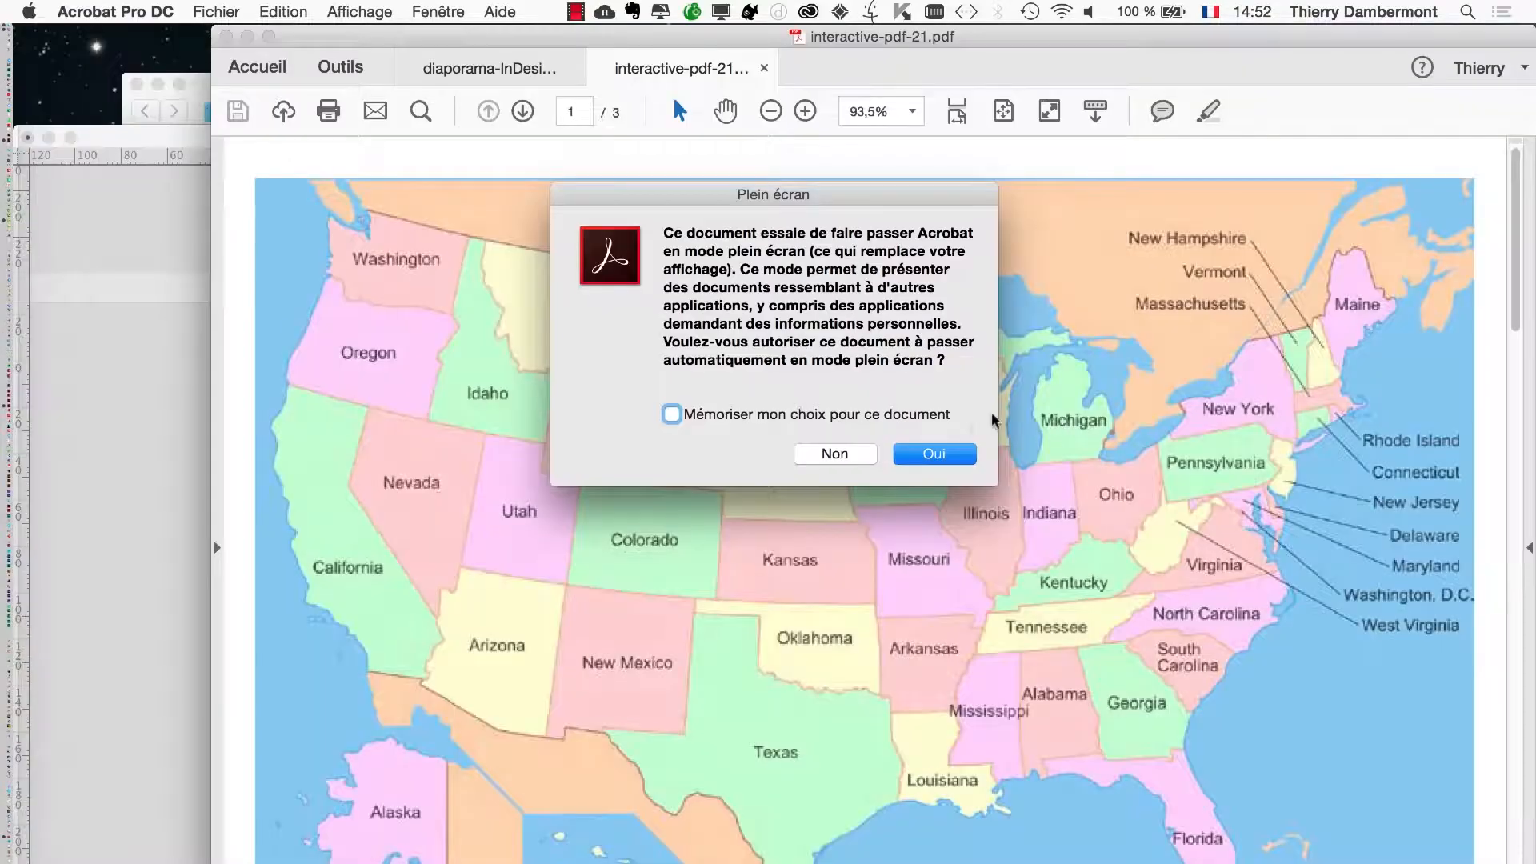
- Allow the exported PDF to open in full-screen mode in Acrobat and advance to page 3 with the SWF slideshow
click(947, 449)
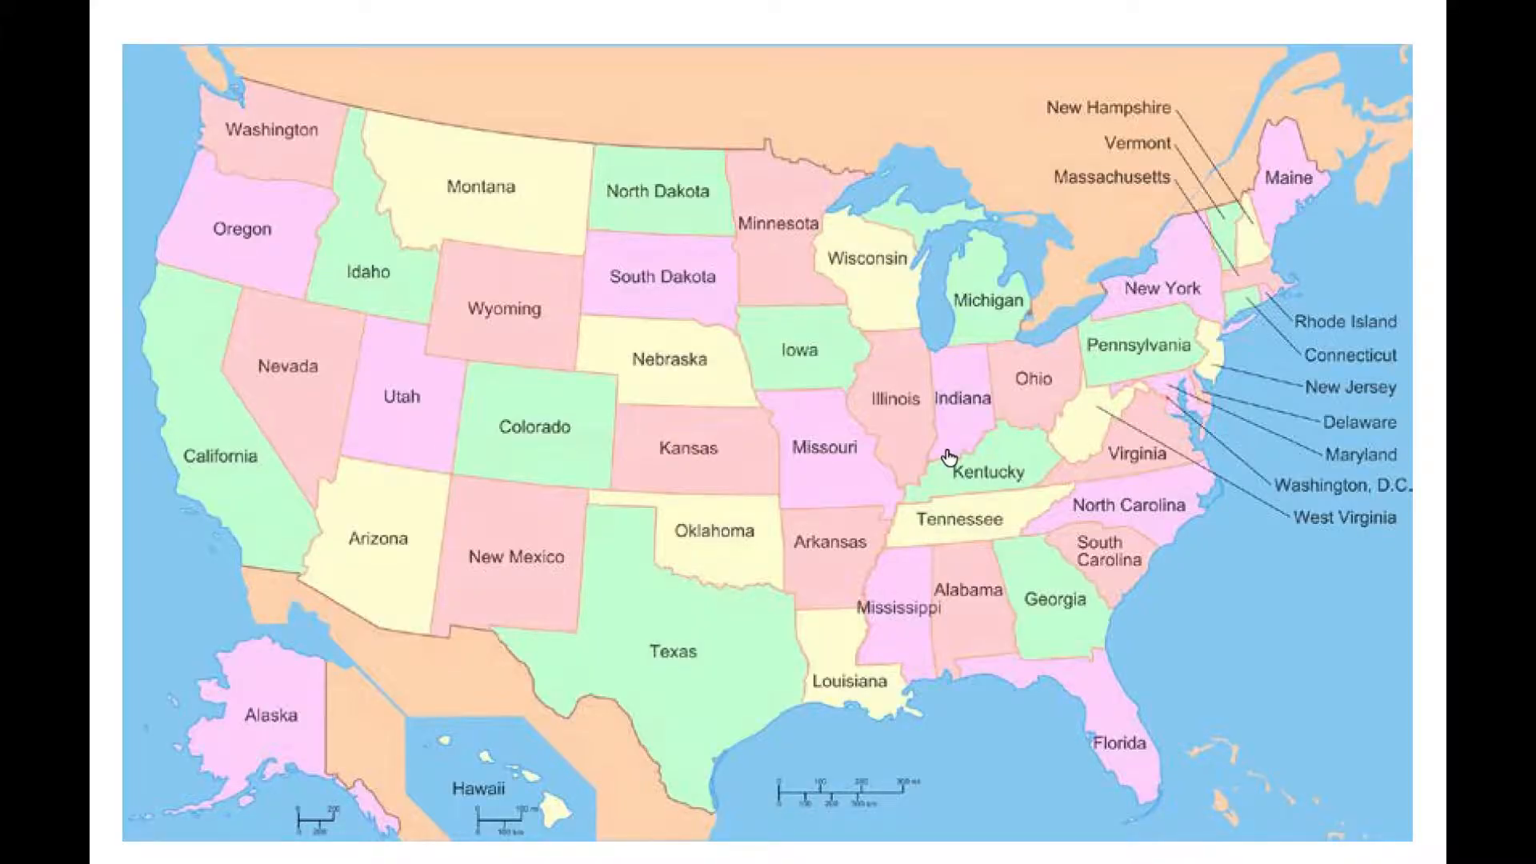
click(949, 458)
click(949, 457)
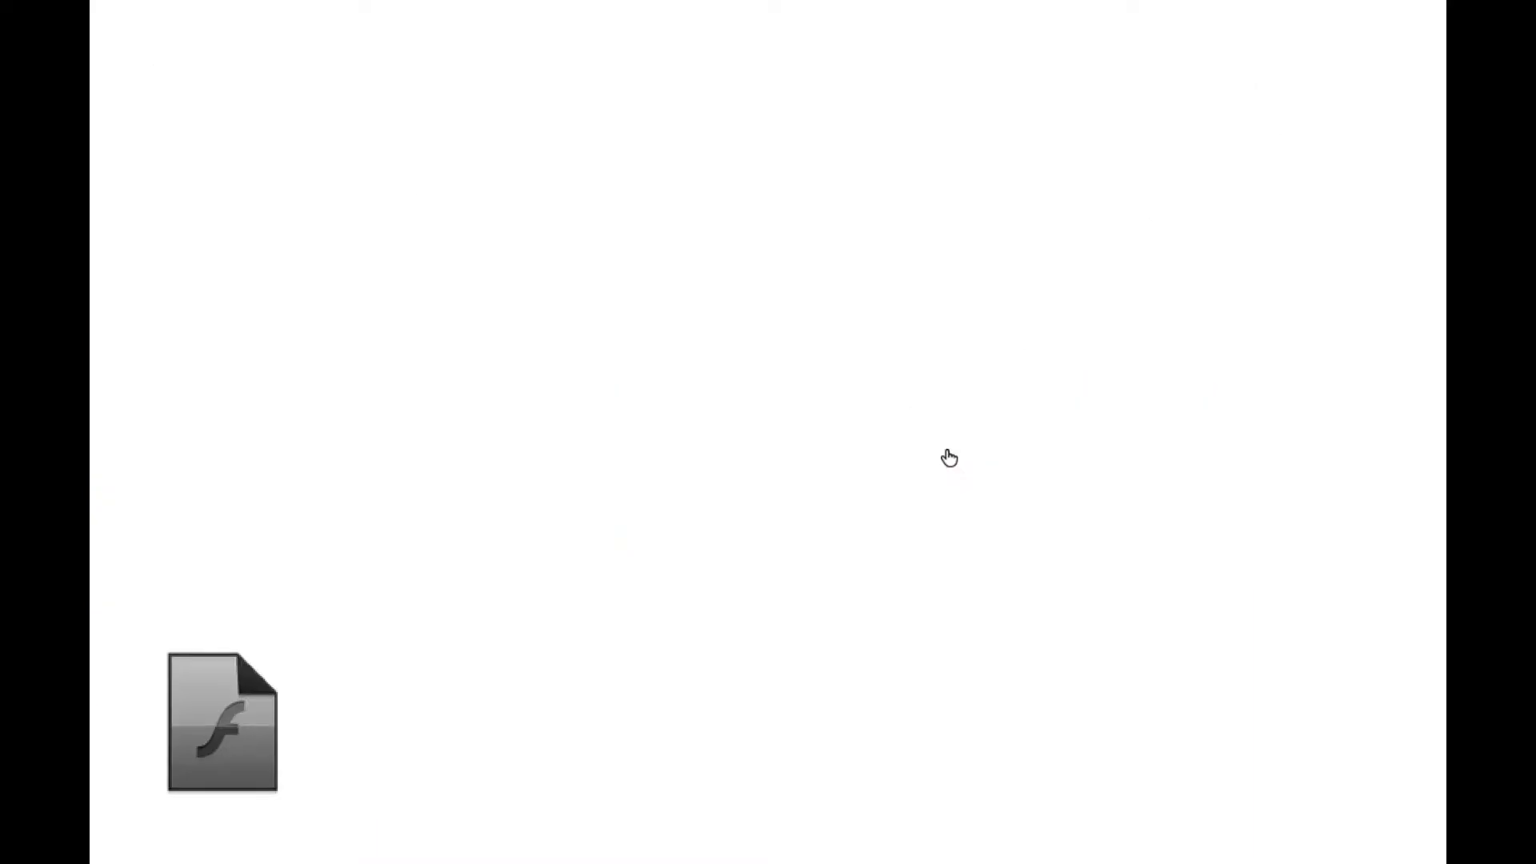